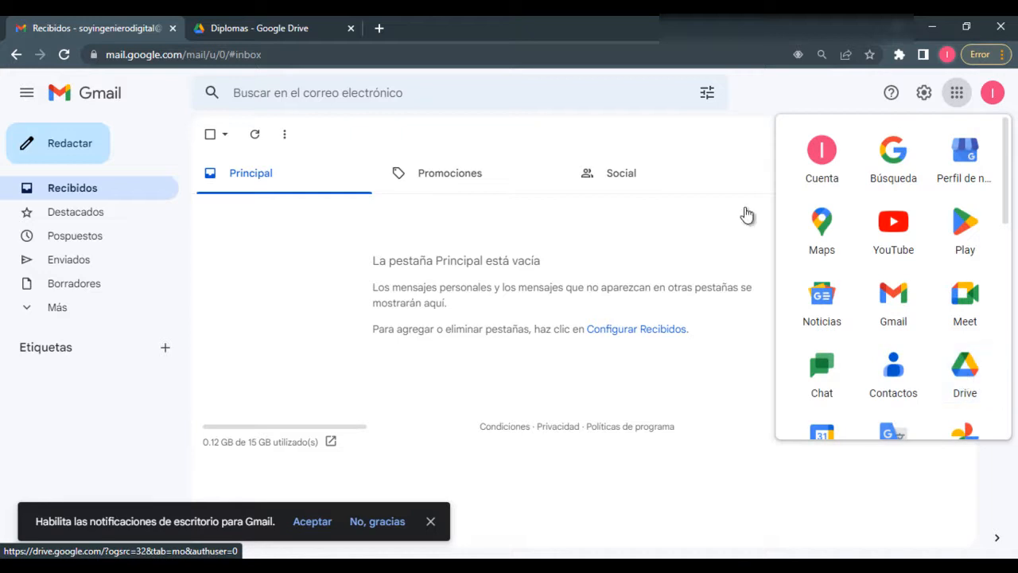
# Step: Upload Plantilla Certificado.pptx from the Certificados ejemplo folder to the Diplomas folder in Google Drive
pyautogui.click(235, 28)
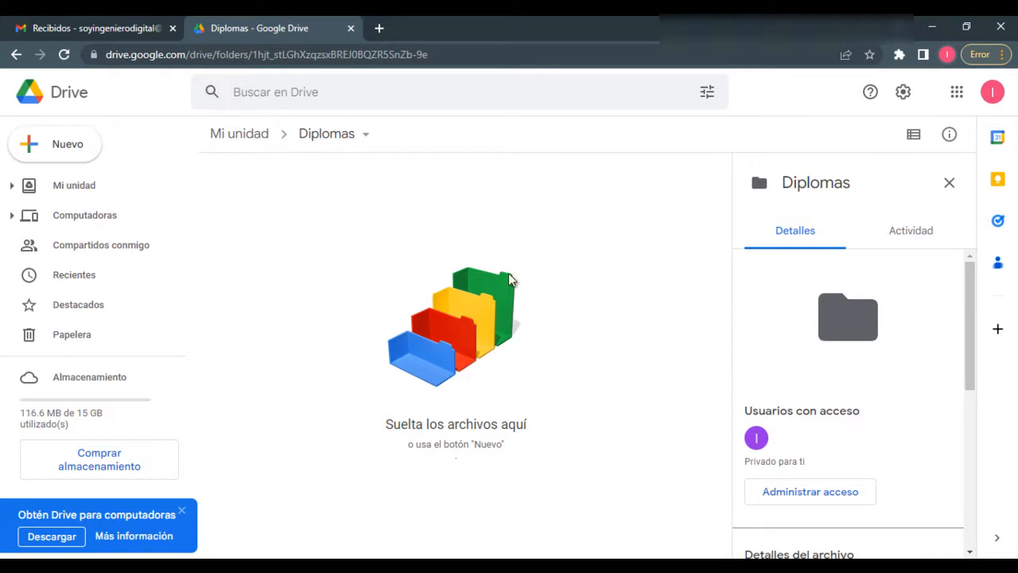
pyautogui.rightClick(356, 257)
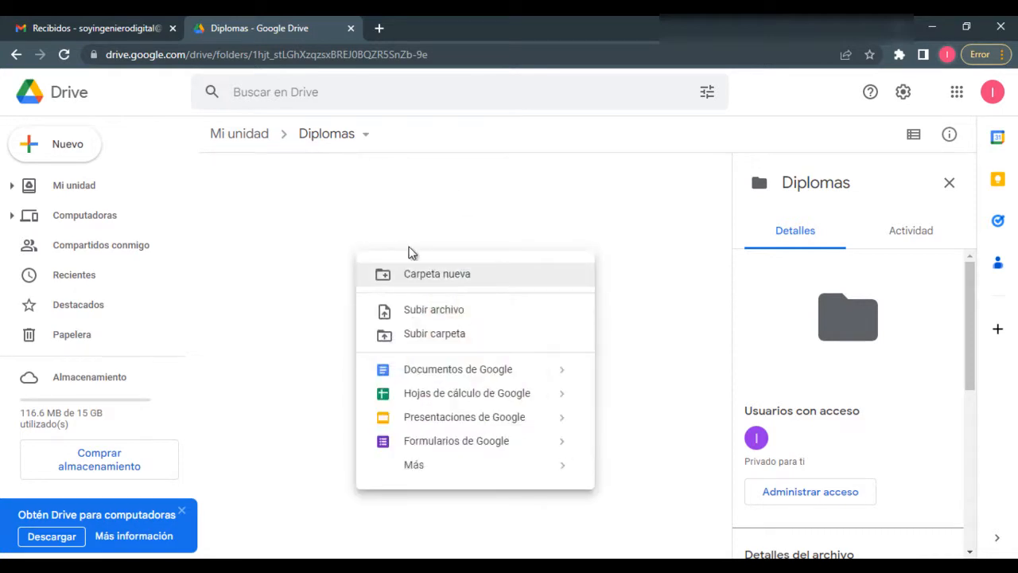
pyautogui.click(443, 305)
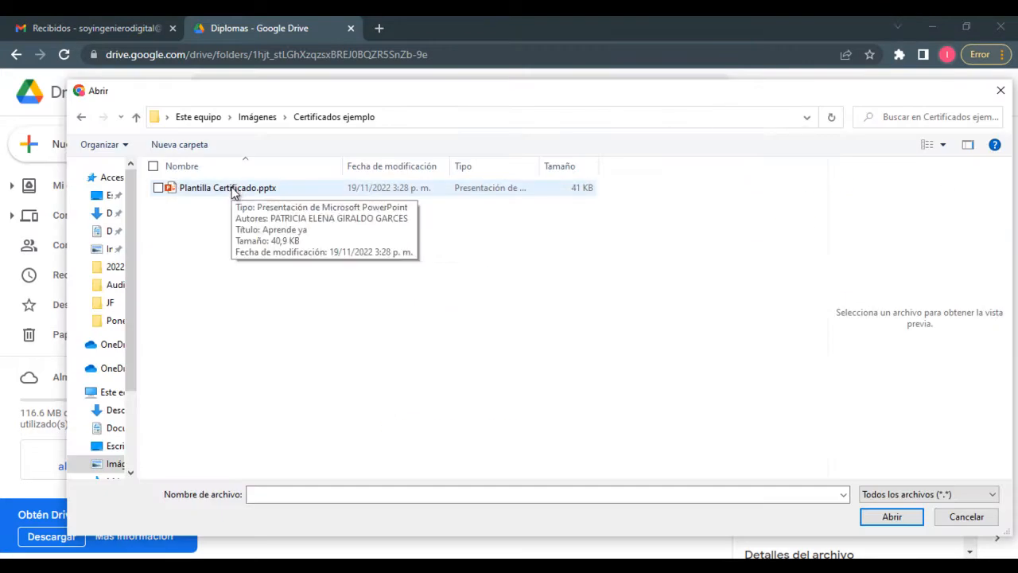
pyautogui.click(235, 191)
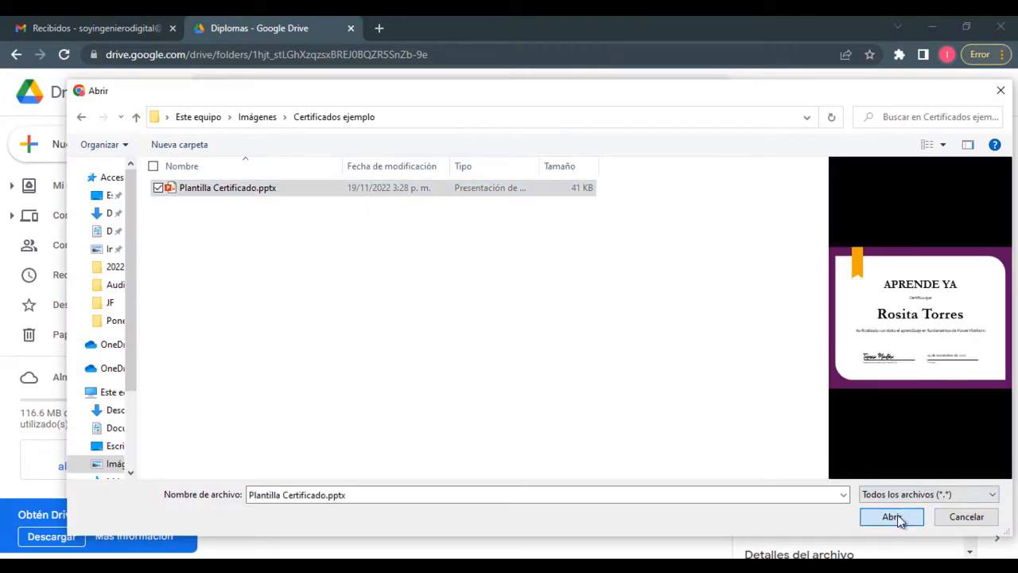
pyautogui.click(896, 517)
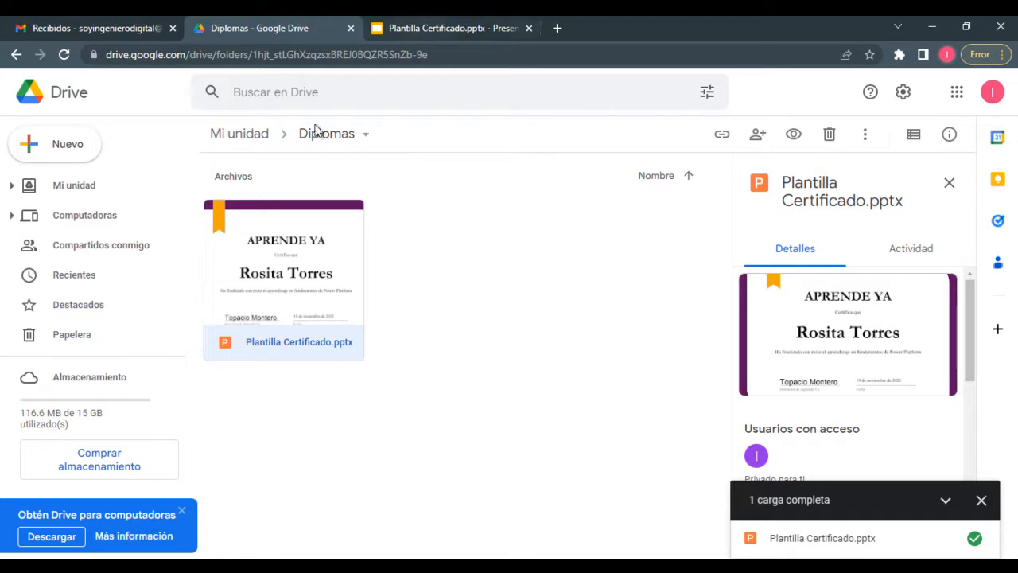
# Step: Open the uploaded Plantilla Certificado.pptx, save it as a Google Slides presentation, and close the original PPTX version
pyautogui.doubleClick(273, 285)
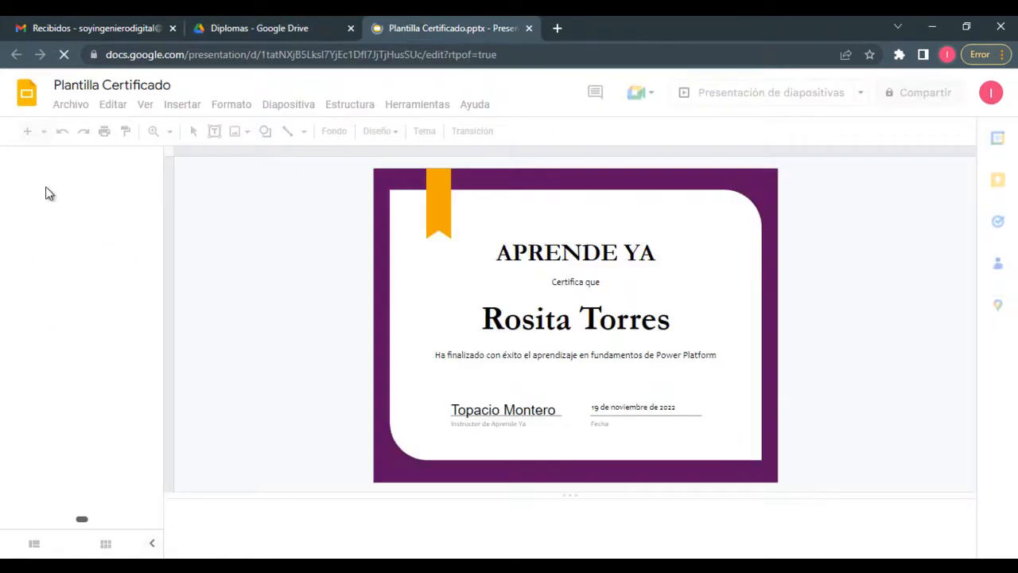
pyautogui.click(72, 106)
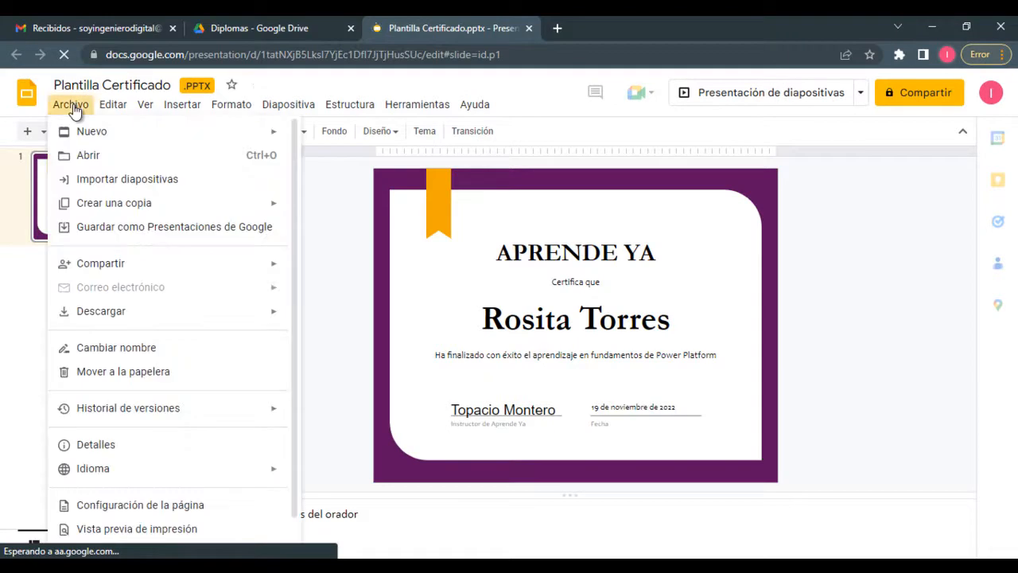
pyautogui.click(97, 232)
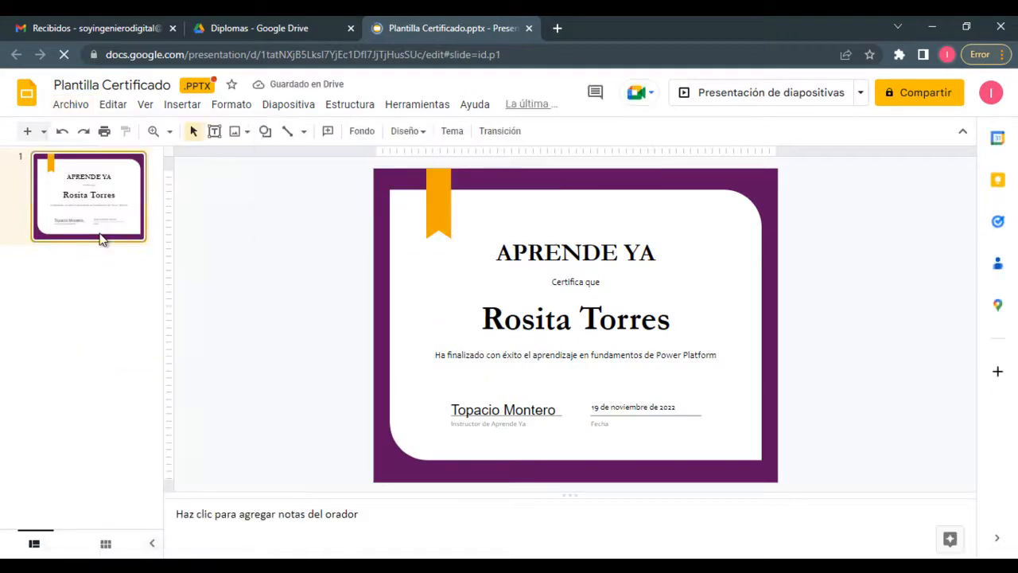
pyautogui.click(85, 112)
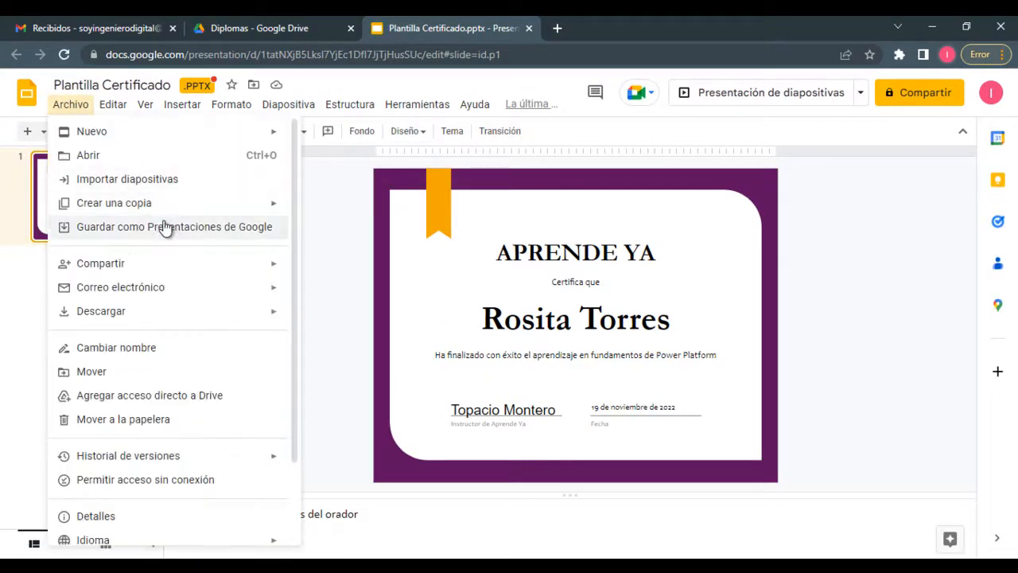
pyautogui.click(165, 227)
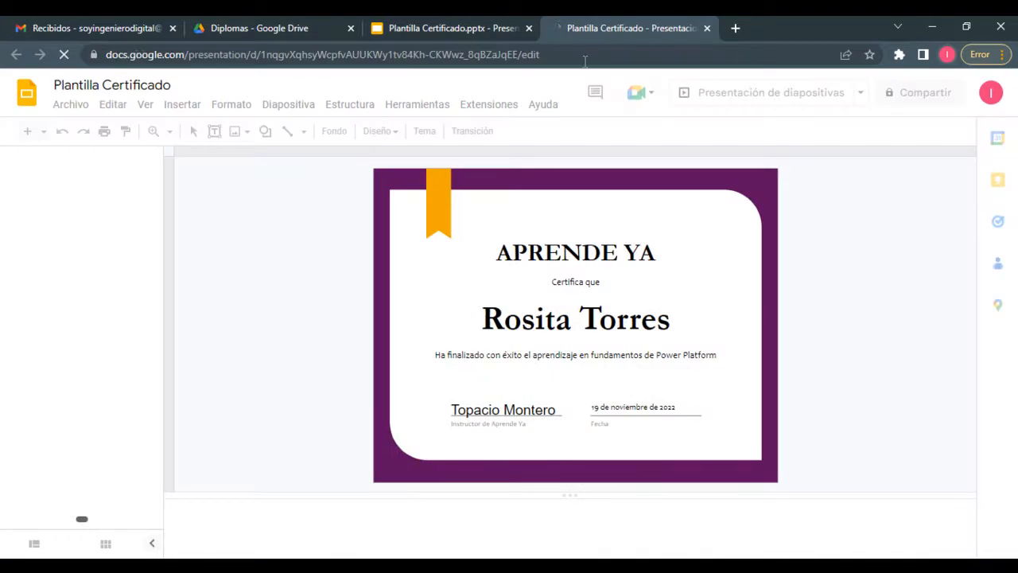
pyautogui.click(530, 29)
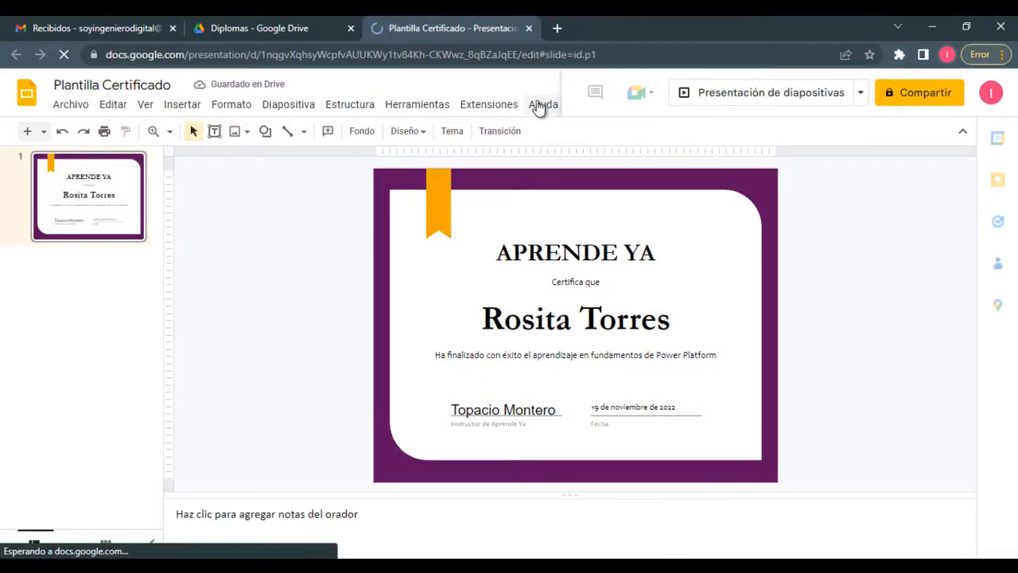
# Step: Remove the original Plantilla Certificado.pptx from the Diplomas folder in Drive, keeping the Google Slides version
pyautogui.click(278, 24)
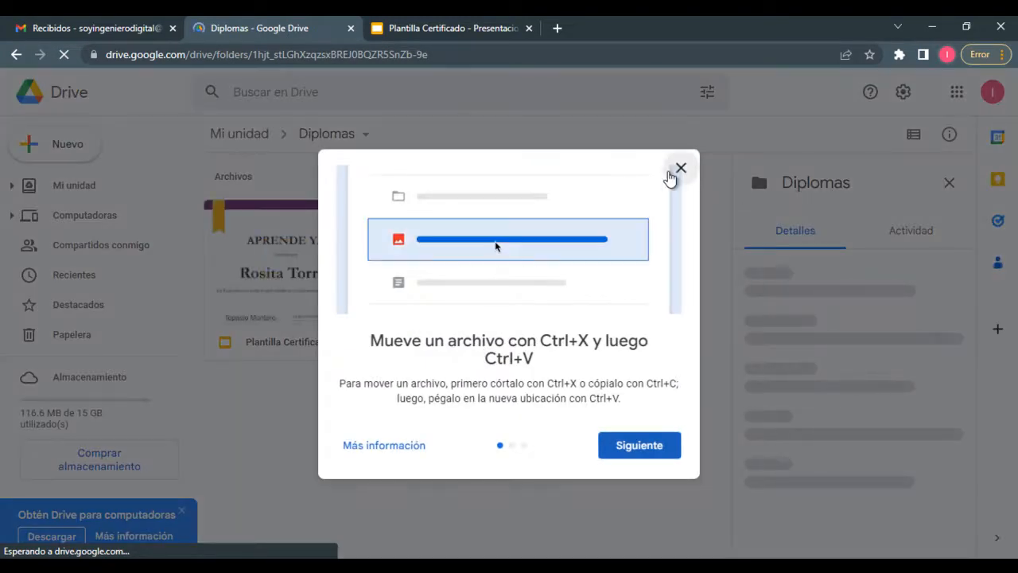
pyautogui.click(684, 169)
pyautogui.rightClick(506, 287)
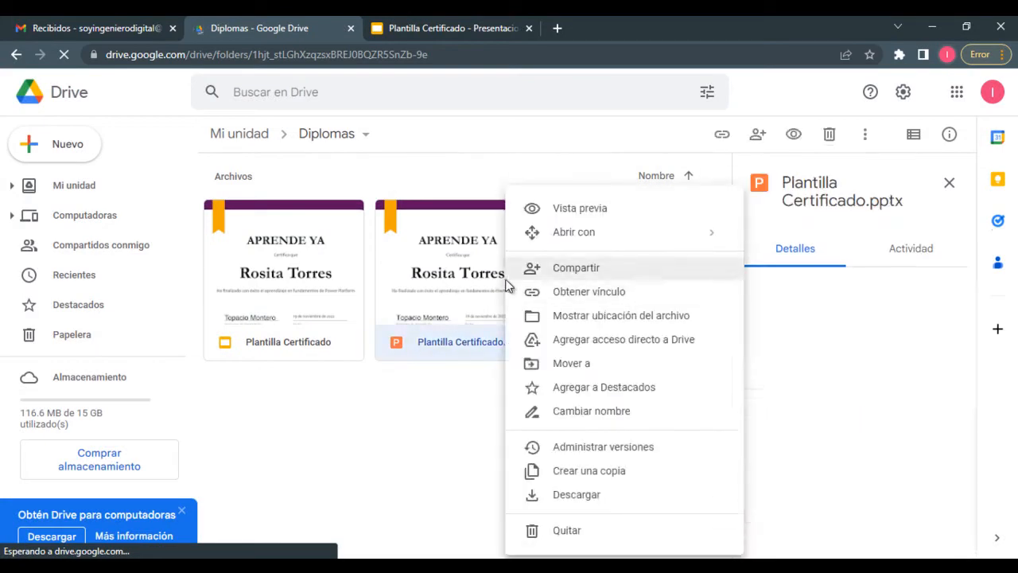
pyautogui.rightClick(447, 271)
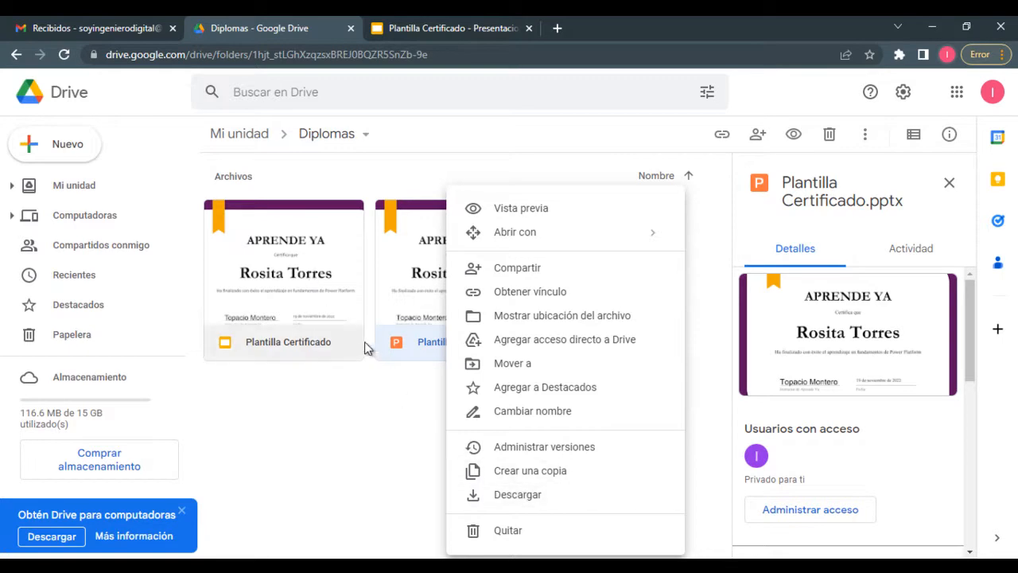
pyautogui.click(520, 531)
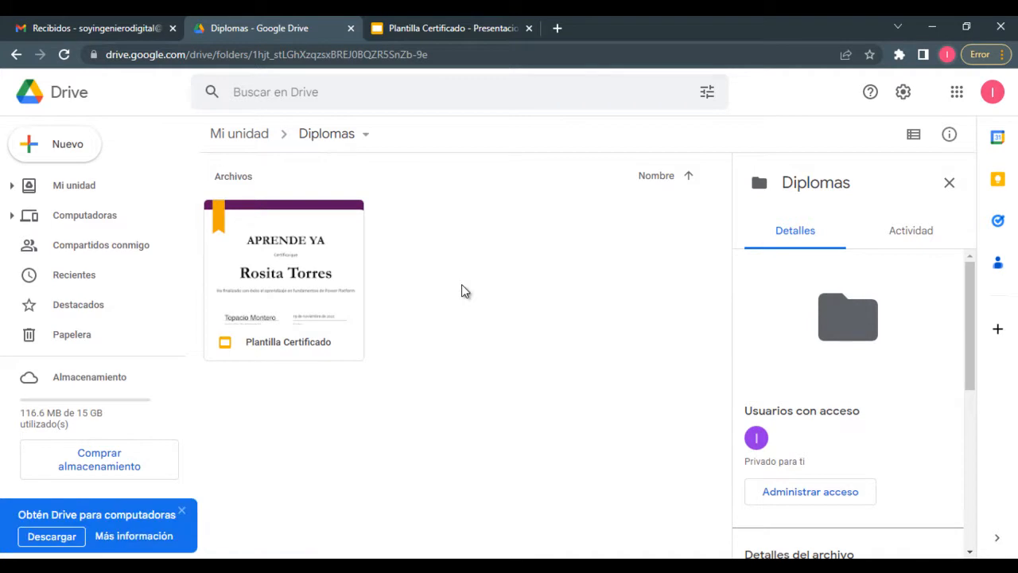
# Step: Create a blank Google Sheets spreadsheet in the Diplomas folder and title it Listado
pyautogui.click(68, 148)
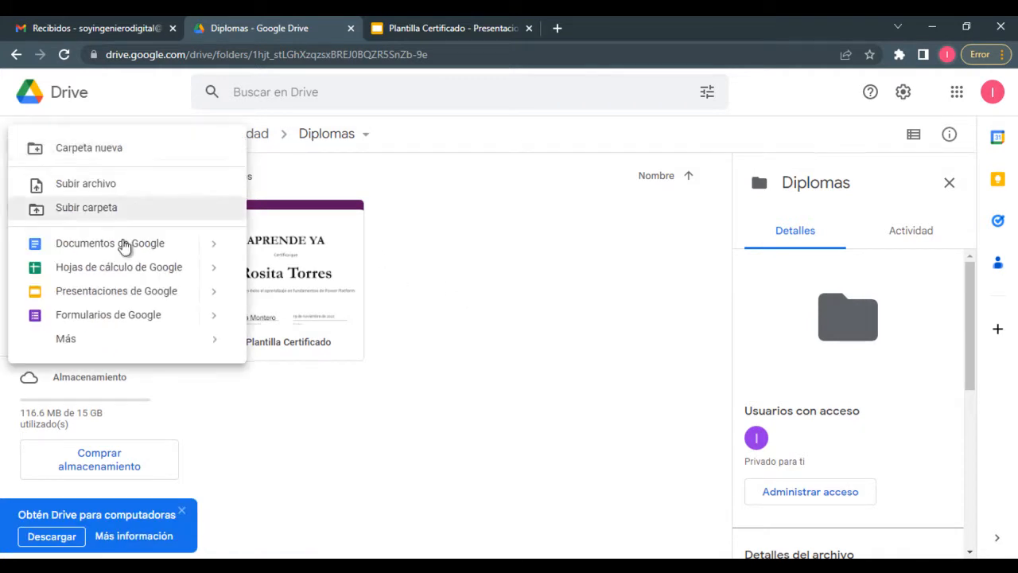
pyautogui.click(92, 272)
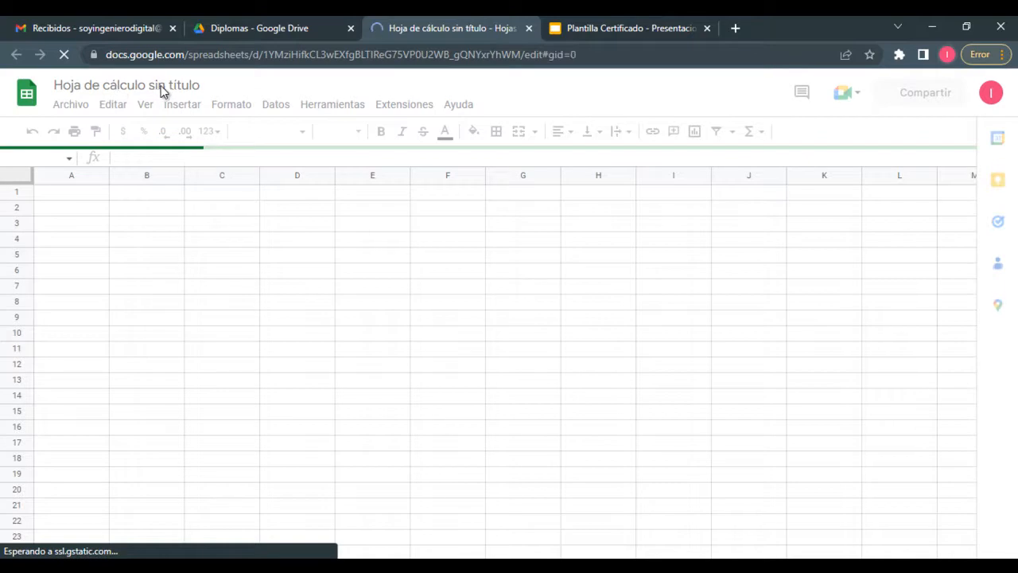
pyautogui.click(156, 85)
pyautogui.write('Listado')
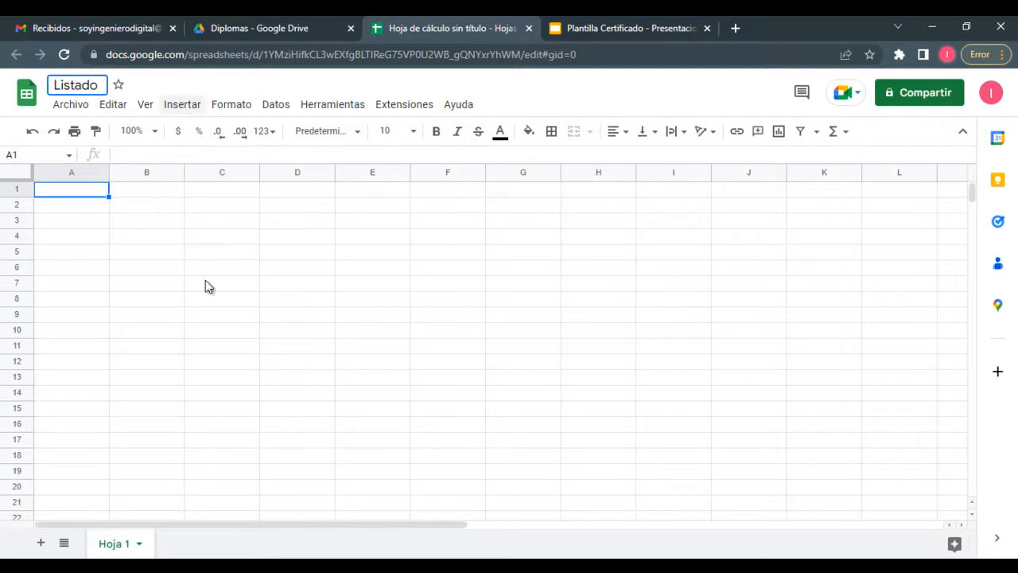
pyautogui.click(322, 378)
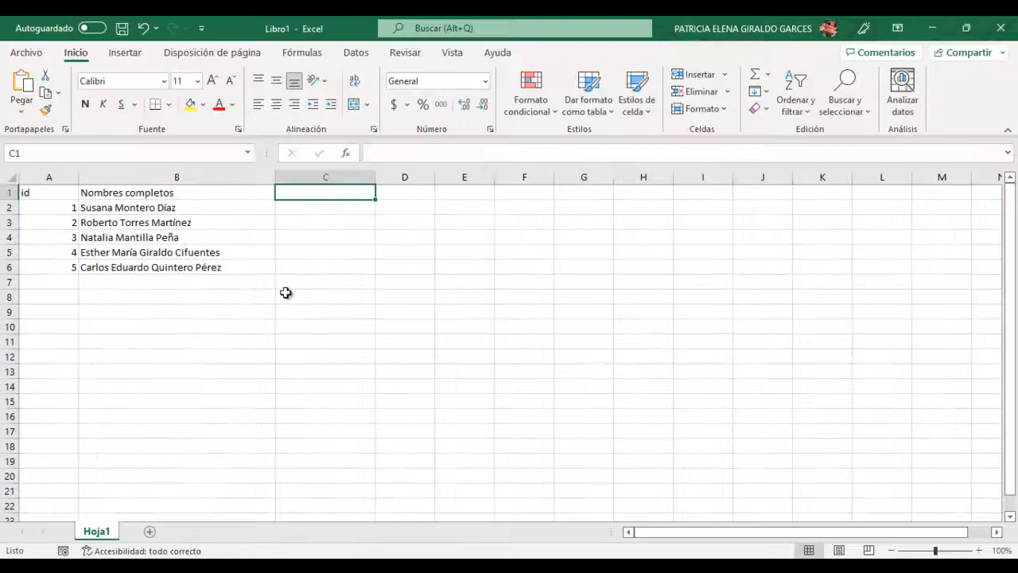
# Step: Copy the id and Nombres completos table, A1:B6, from the Excel workbook Libro1 into the Listado spreadsheet starting at A1
pyautogui.click(340, 310)
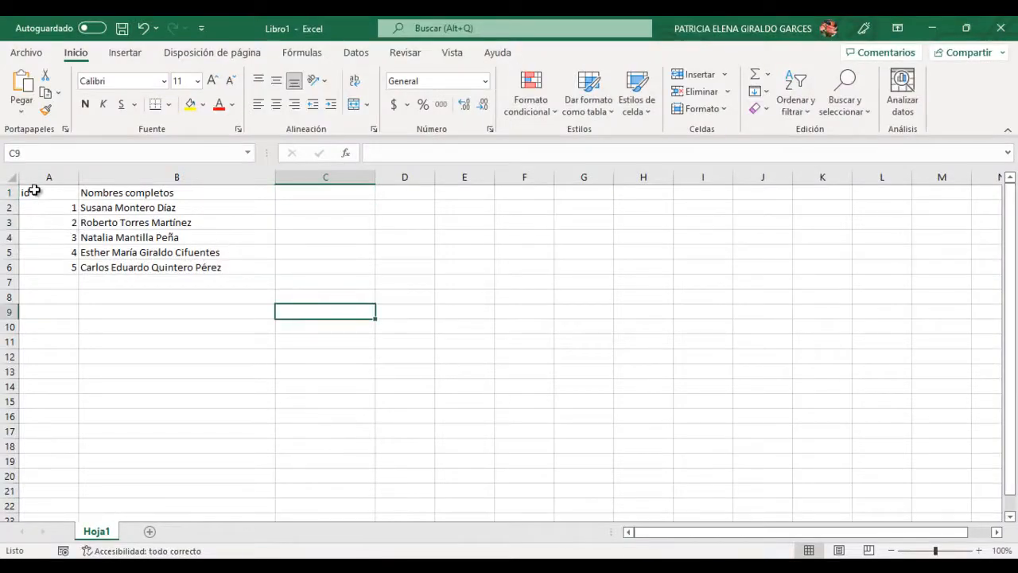
pyautogui.moveTo(35, 191); pyautogui.dragTo(162, 264)
pyautogui.hotkey('ctrl', 'c')
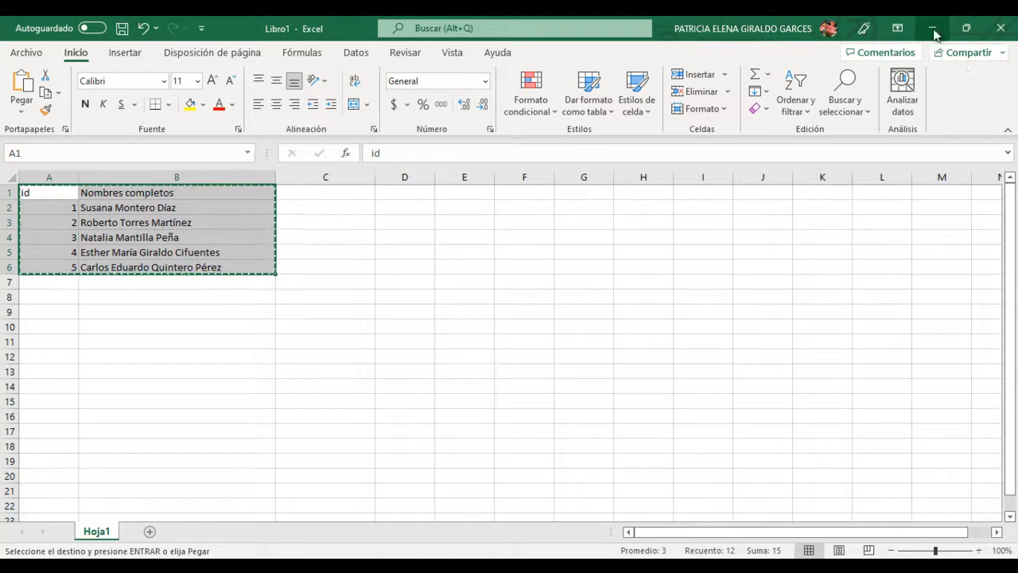
pyautogui.click(932, 28)
pyautogui.click(86, 191)
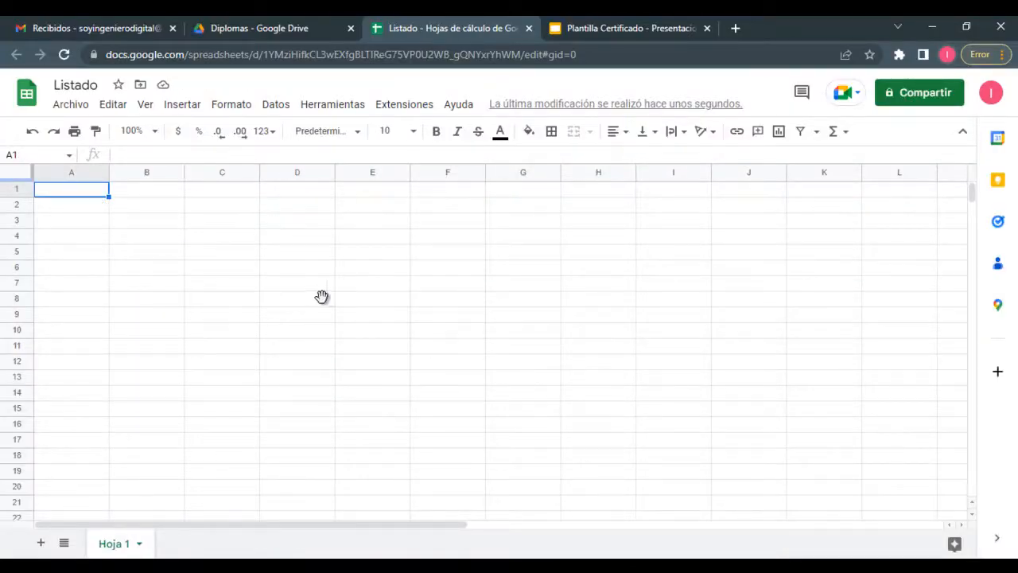
pyautogui.hotkey('ctrl', 'v')
pyautogui.click(364, 278)
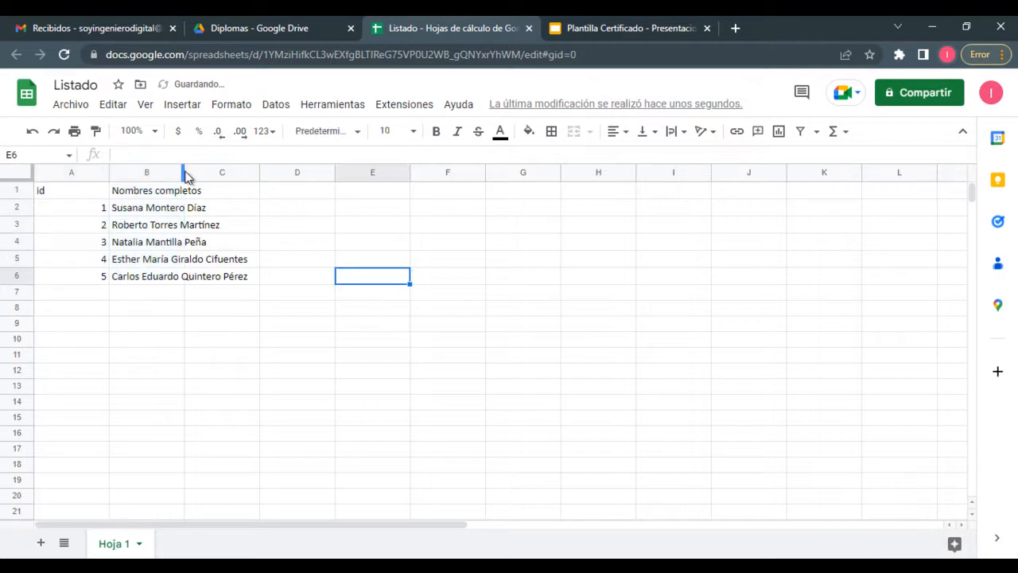
# Step: Widen column B to fit the full names and apply the green alternating colors style to A1:B6
pyautogui.moveTo(182, 172); pyautogui.dragTo(304, 172)
pyautogui.click(70, 192)
pyautogui.moveTo(204, 209); pyautogui.dragTo(243, 275)
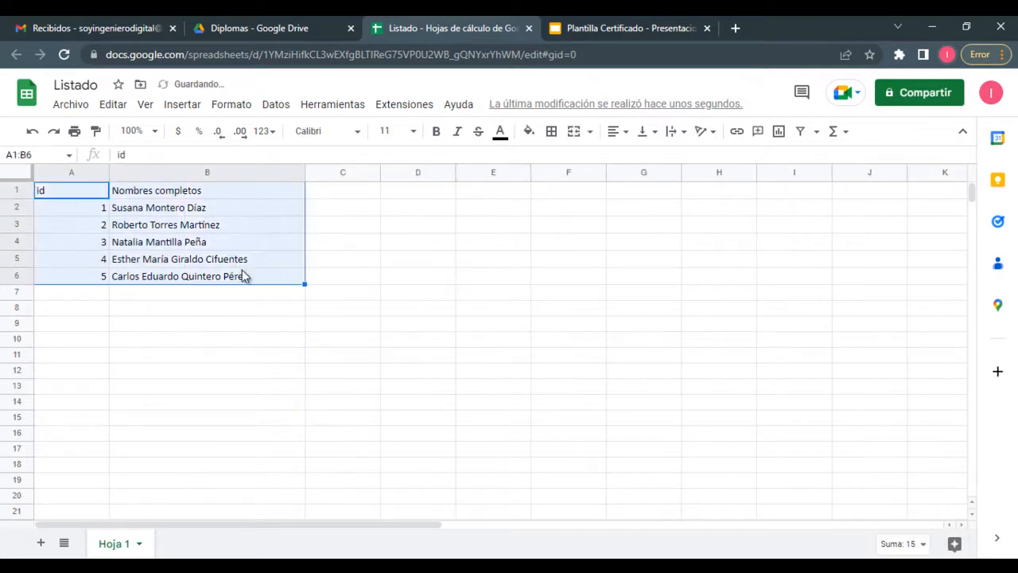
pyautogui.click(244, 111)
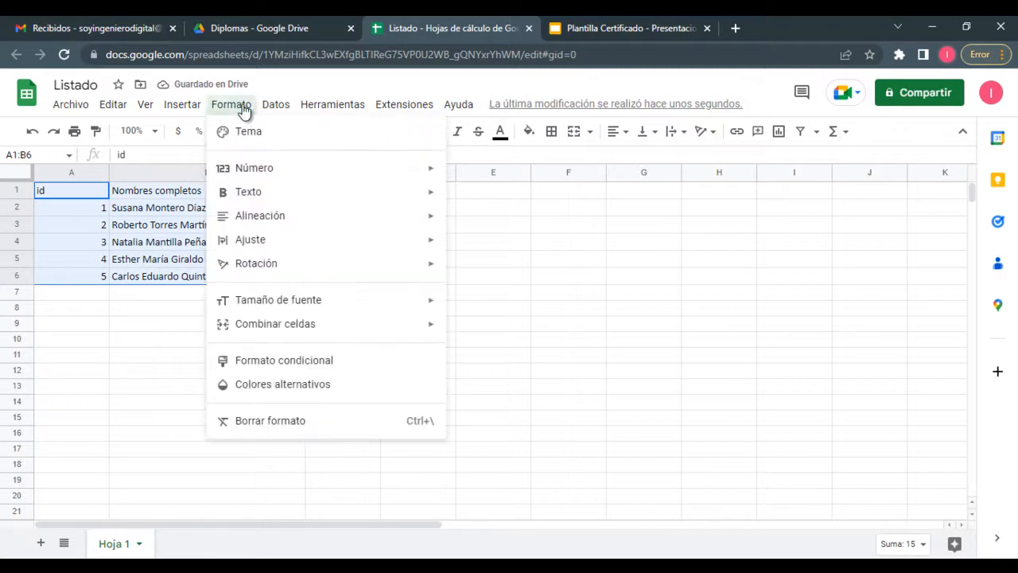
pyautogui.click(299, 385)
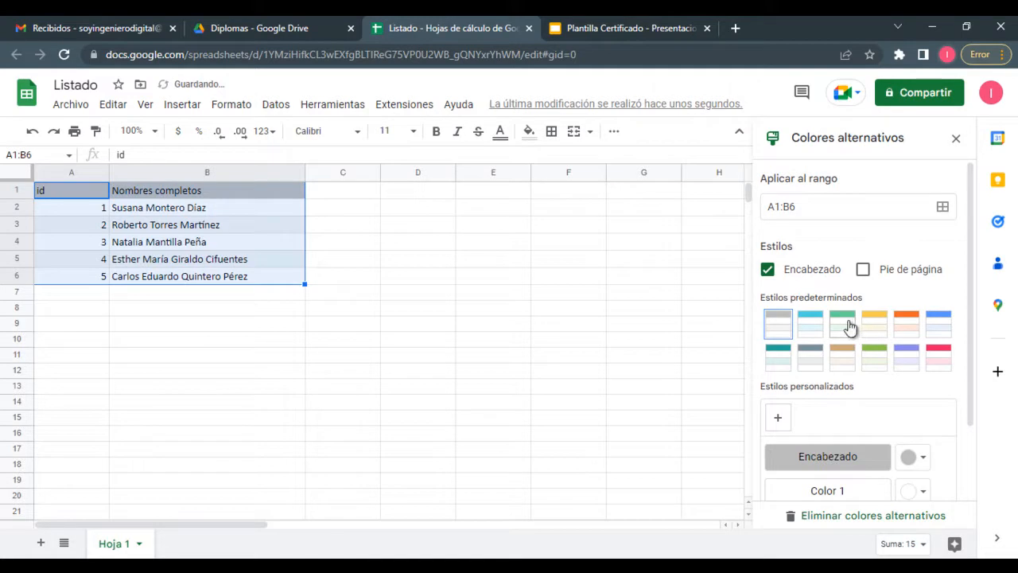
pyautogui.click(849, 326)
pyautogui.click(198, 356)
pyautogui.click(428, 327)
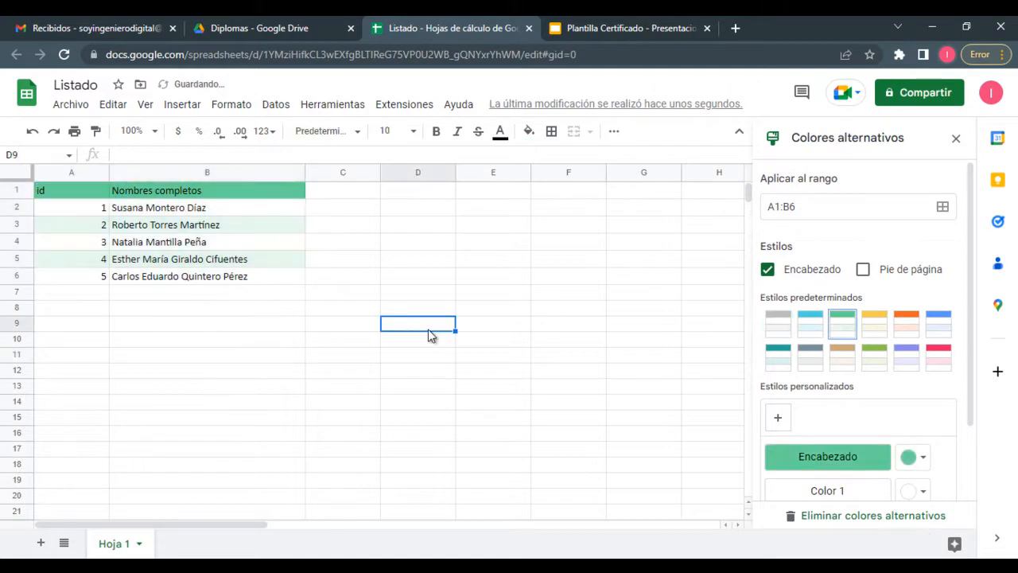
# Step: Rename the sheet Hoja 1 as ListadoUsuarios
pyautogui.doubleClick(113, 544)
pyautogui.write('ListadoUs')
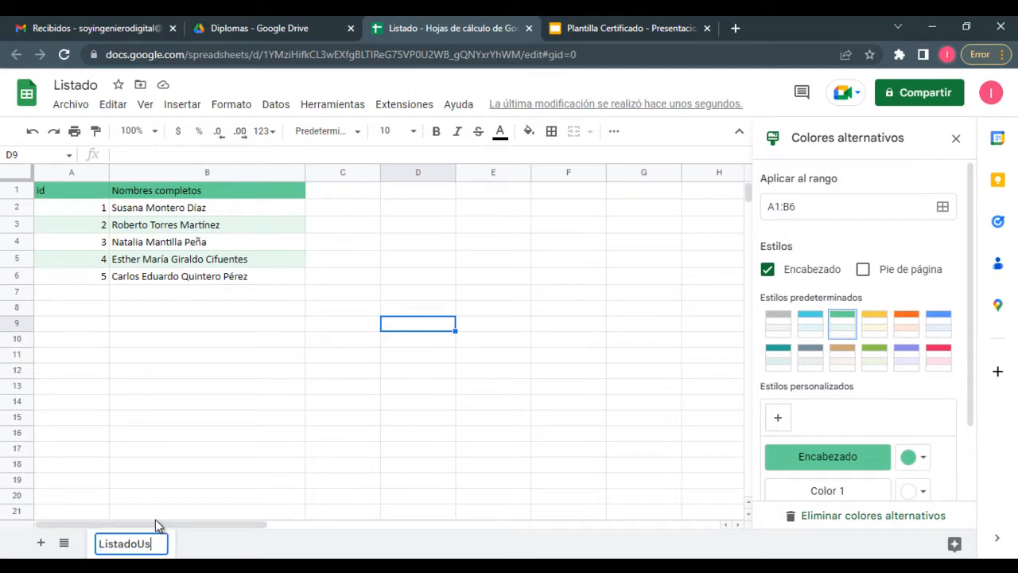
pyautogui.write('uarios')
pyautogui.press('BackSpace')
pyautogui.press('BackSpace')
pyautogui.press('BackSpace')
pyautogui.write('ios')
pyautogui.press('Return')
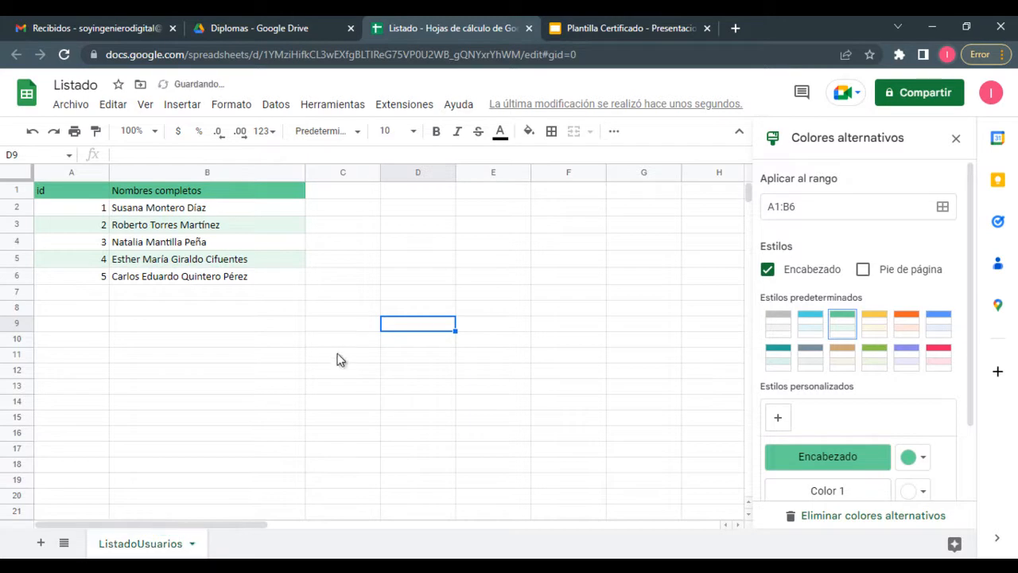
pyautogui.click(318, 418)
# Step: Switch to the Diplomas folder in Drive and reload it to check its files
pyautogui.click(333, 22)
pyautogui.click(511, 326)
pyautogui.click(63, 55)
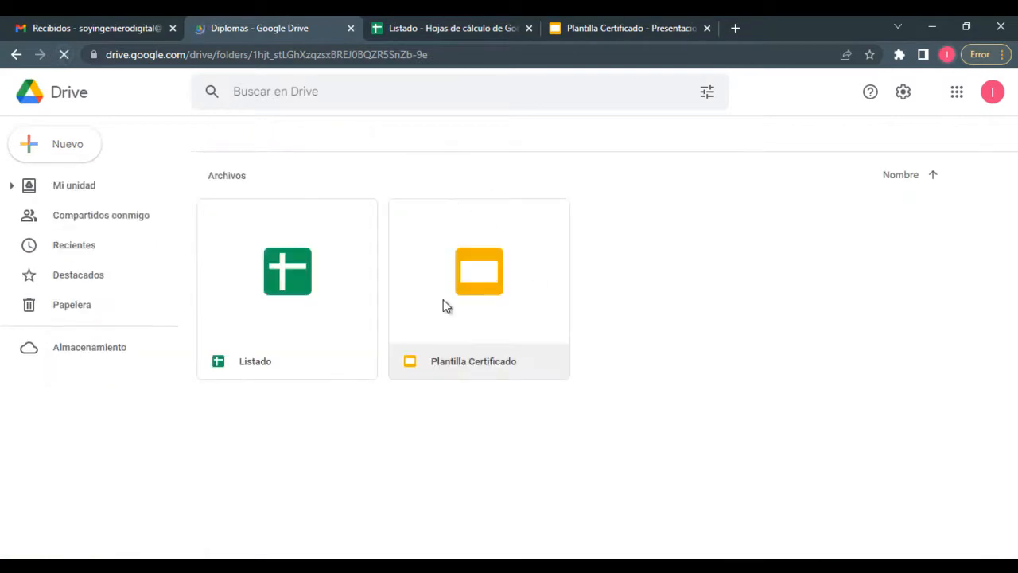
# Step: Switch to the Listado spreadsheet and search the Google Workspace Marketplace for the Autocrat add-on
pyautogui.click(461, 26)
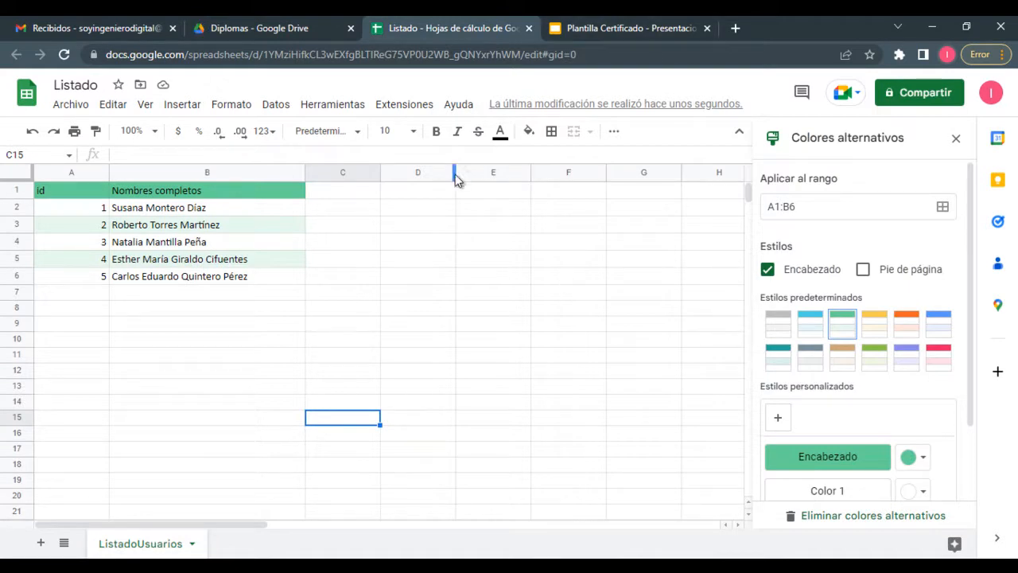
pyautogui.click(396, 108)
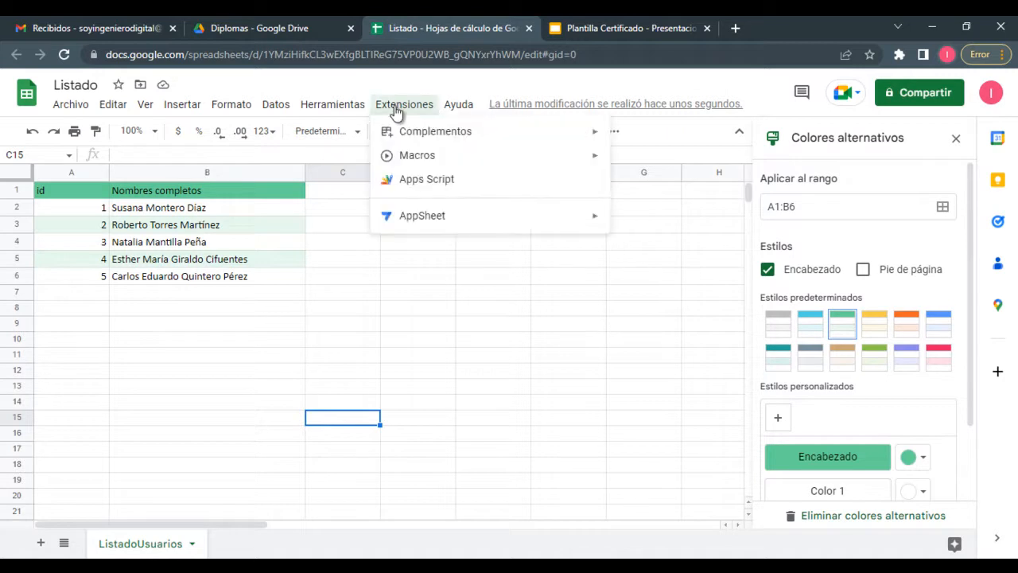
pyautogui.moveTo(423, 137)
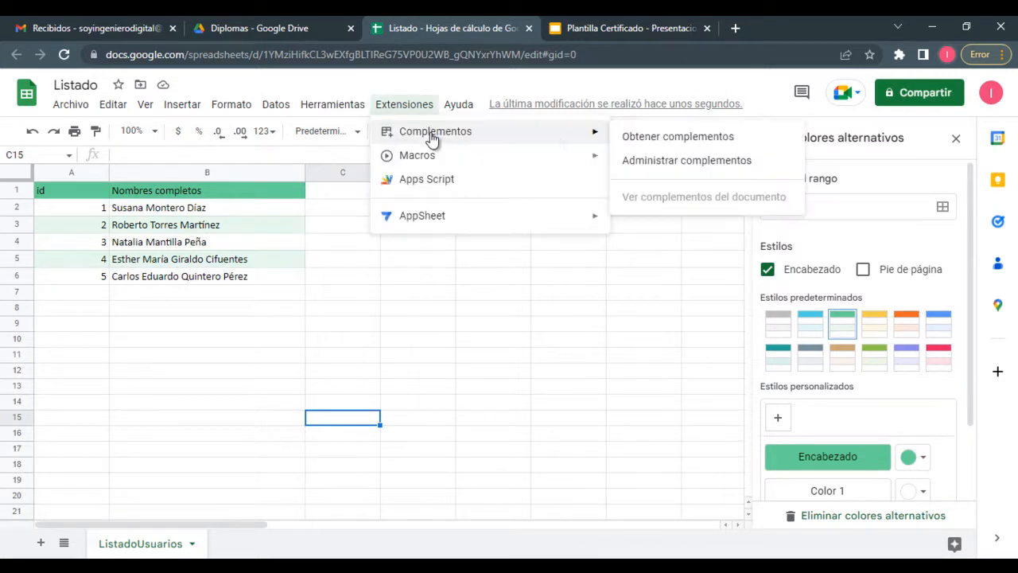
pyautogui.click(699, 141)
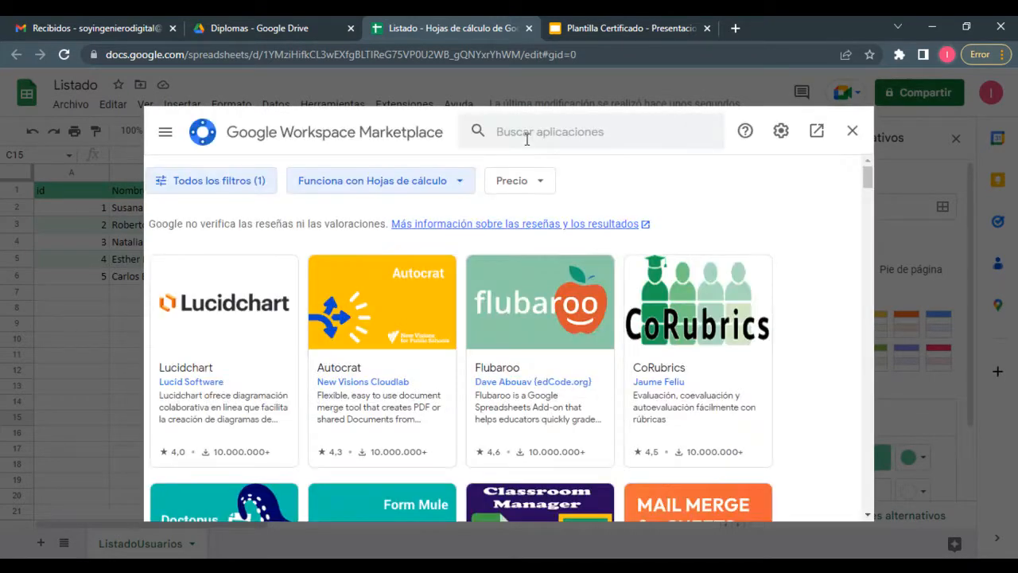
pyautogui.click(525, 132)
pyautogui.write('A')
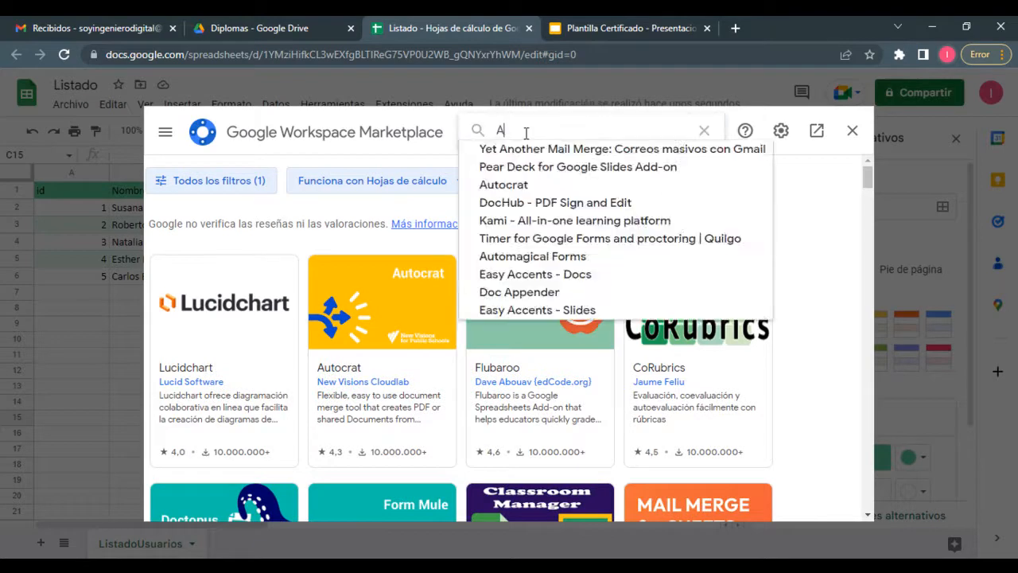
pyautogui.write('utocrat')
pyautogui.press('Return')
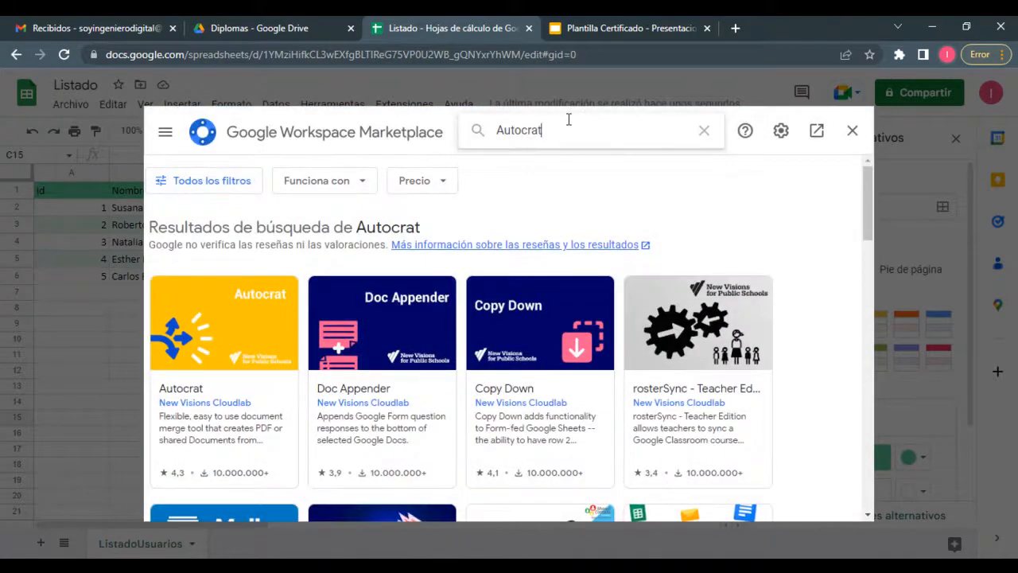
# Step: Install the Autocrat add-on, authorizing it with the Google account and granting the requested permissions, and close the Marketplace
pyautogui.scroll(-1, 200, 357)
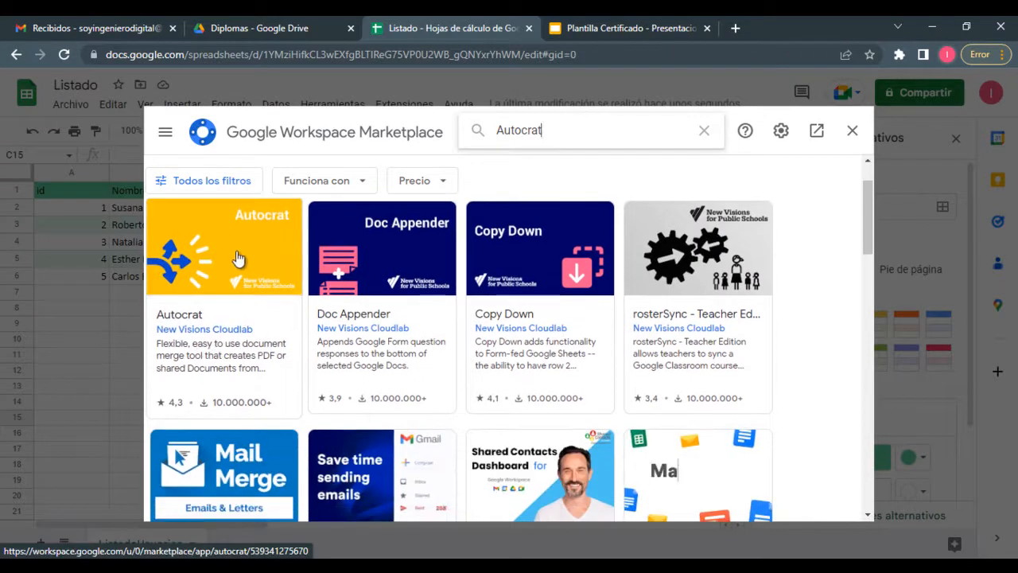
pyautogui.click(226, 249)
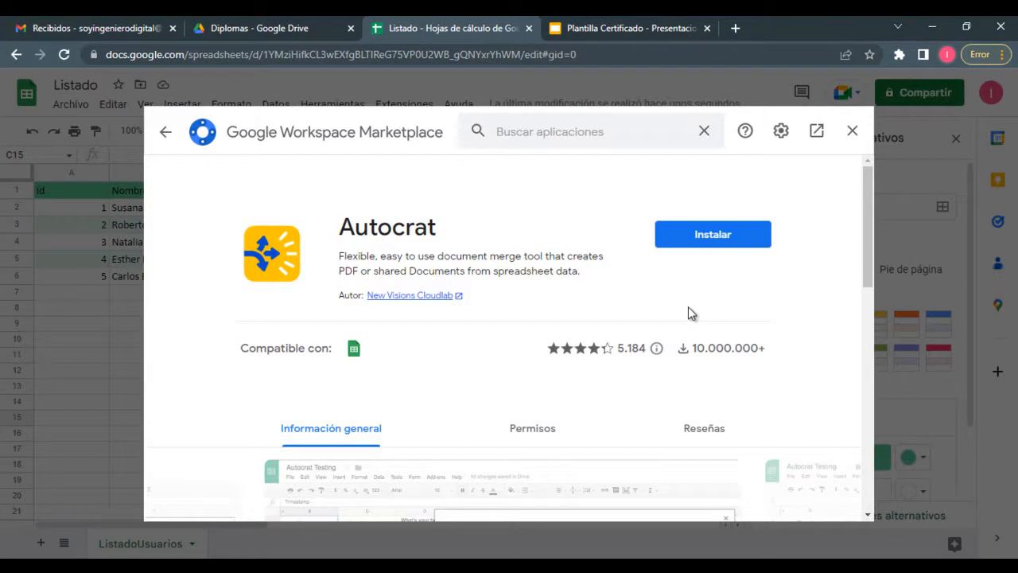
pyautogui.click(716, 234)
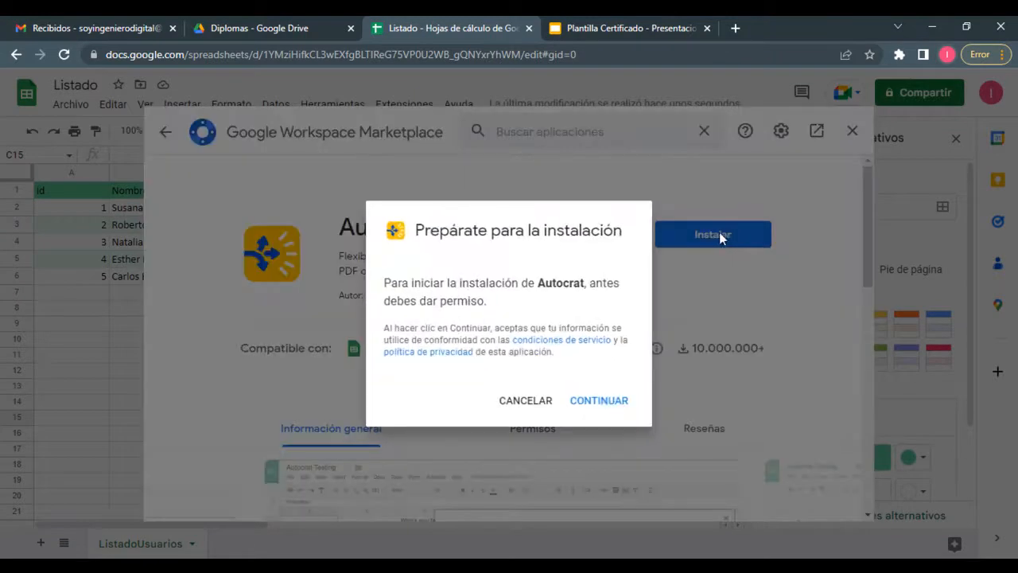
pyautogui.click(600, 401)
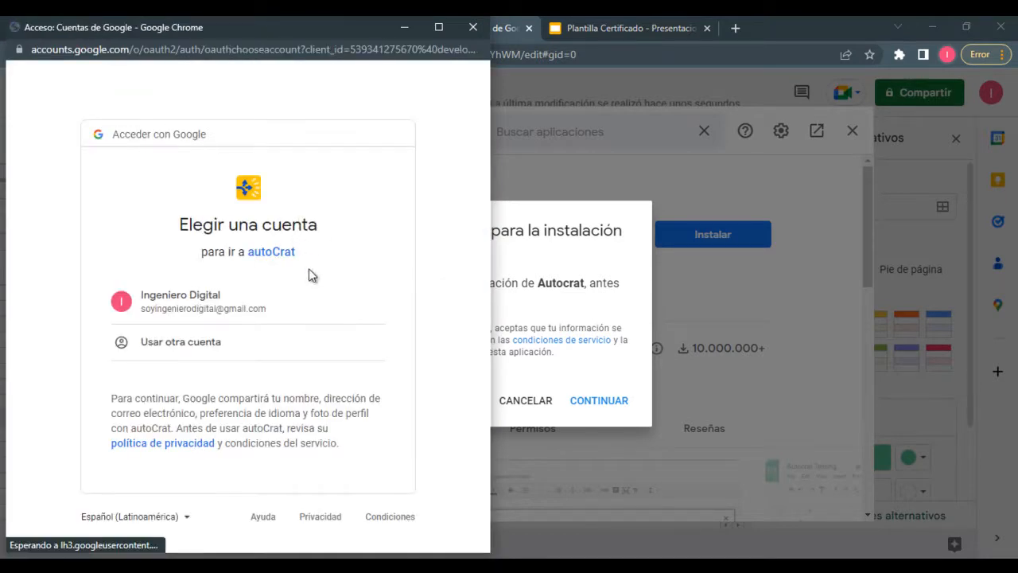
pyautogui.click(195, 310)
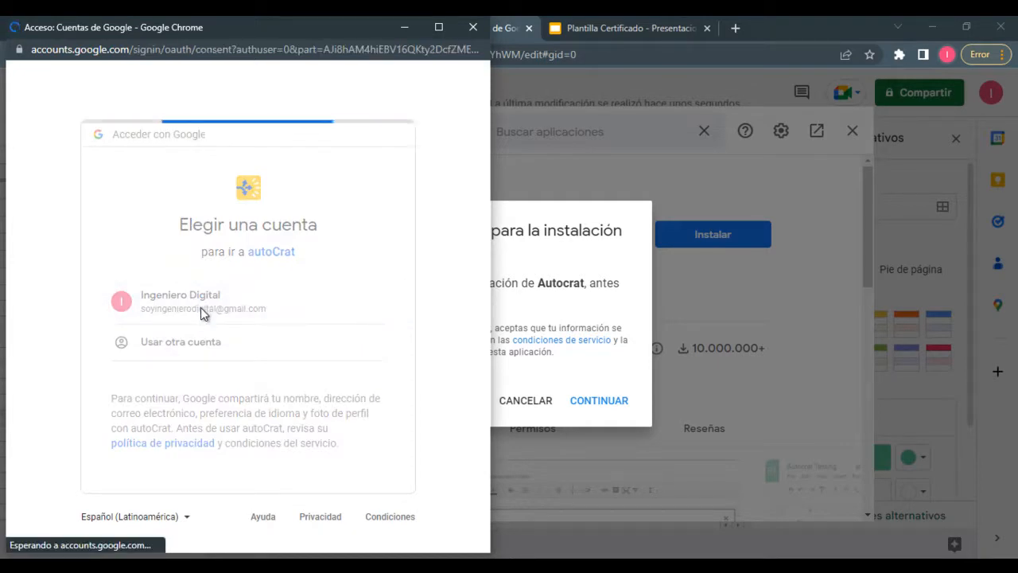
pyautogui.scroll(-8, 218, 303)
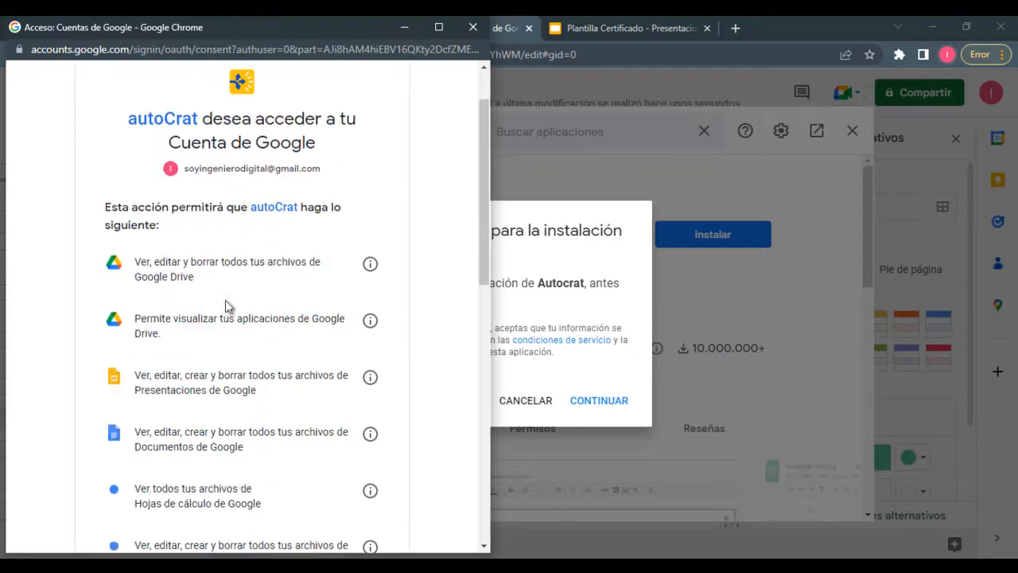
pyautogui.scroll(-5, 288, 287)
pyautogui.click(348, 439)
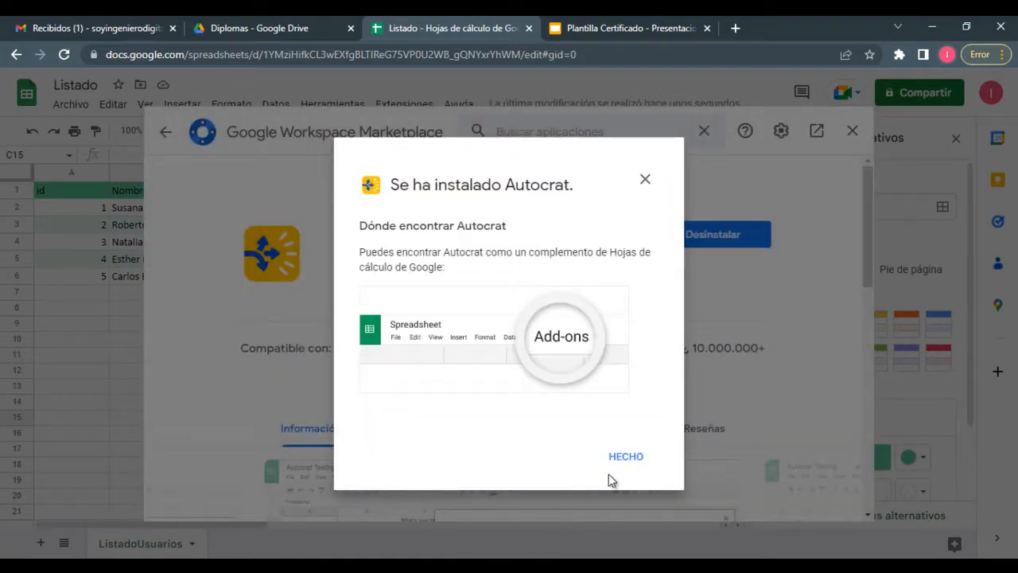
pyautogui.click(627, 458)
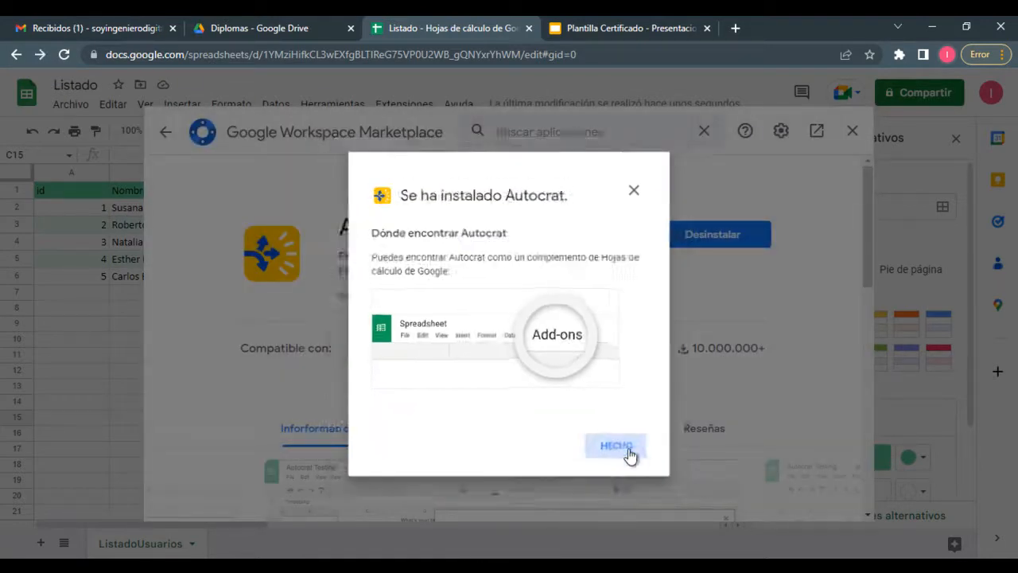
pyautogui.click(851, 132)
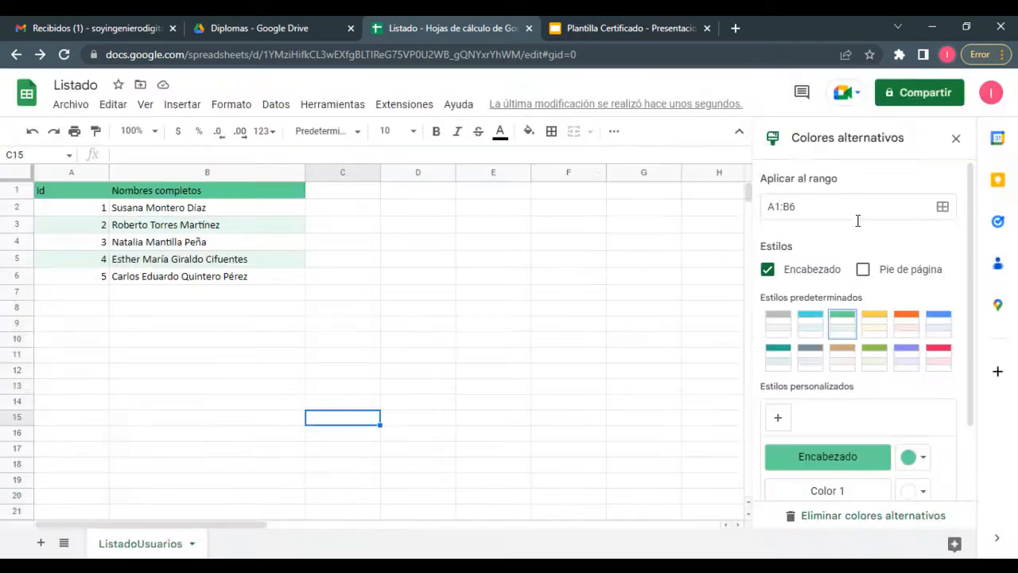
# Step: Reload the Listado spreadsheet and check that Autocrat is among its extensions
pyautogui.click(63, 54)
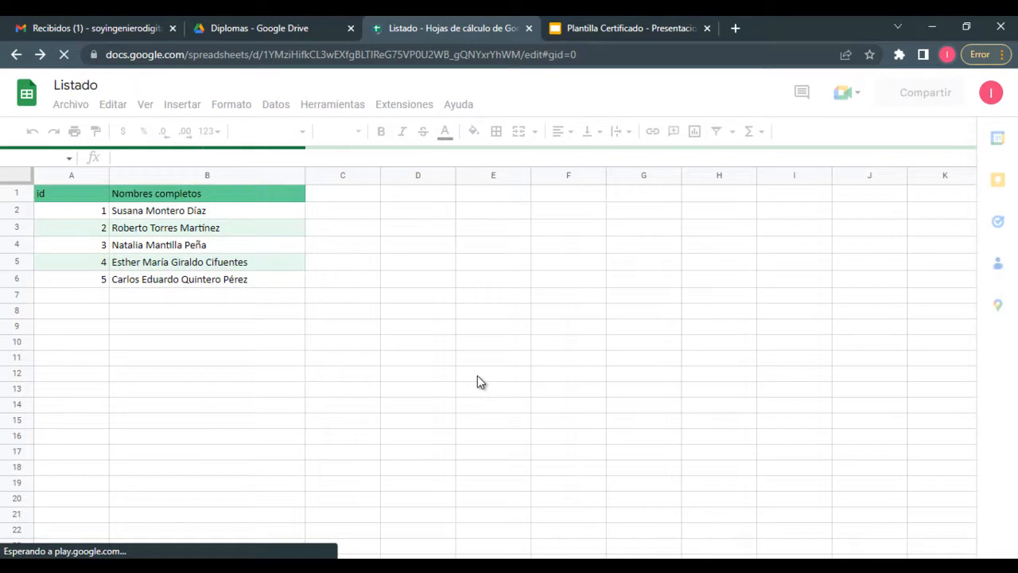
pyautogui.click(402, 105)
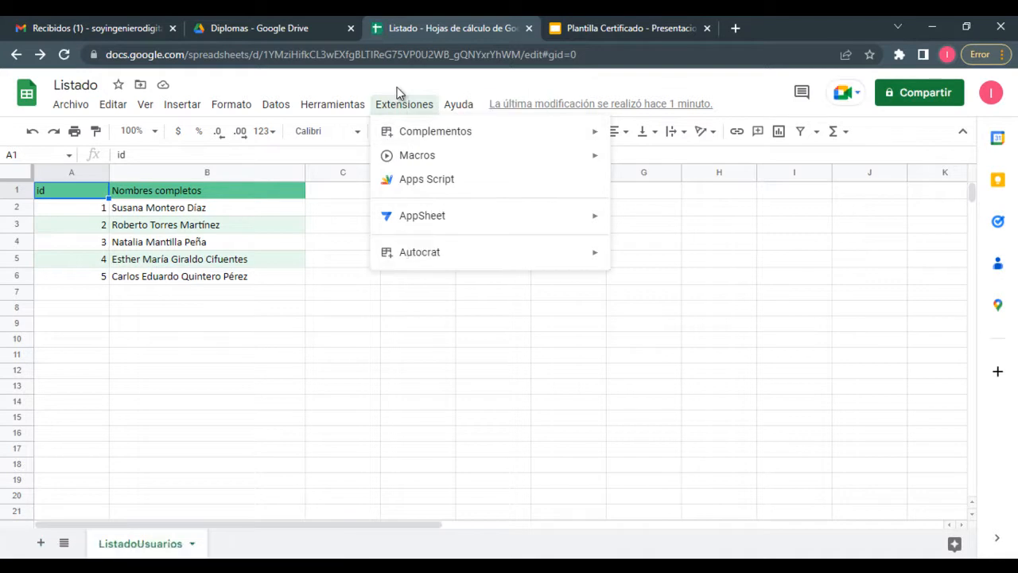
pyautogui.moveTo(414, 259)
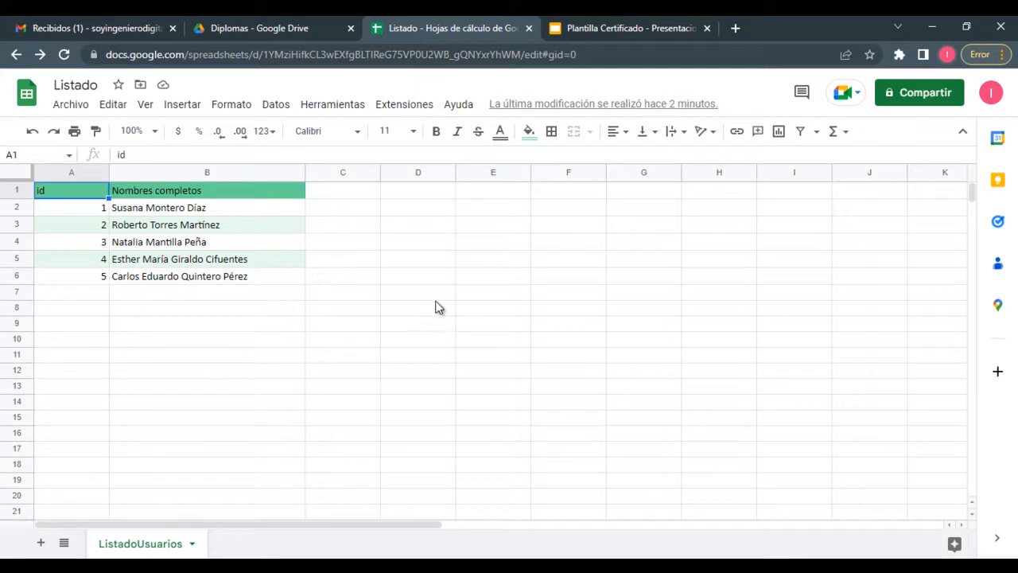
# Step: Review the Plantilla Certificado slide and return to the names list in the Listado spreadsheet
pyautogui.click(654, 26)
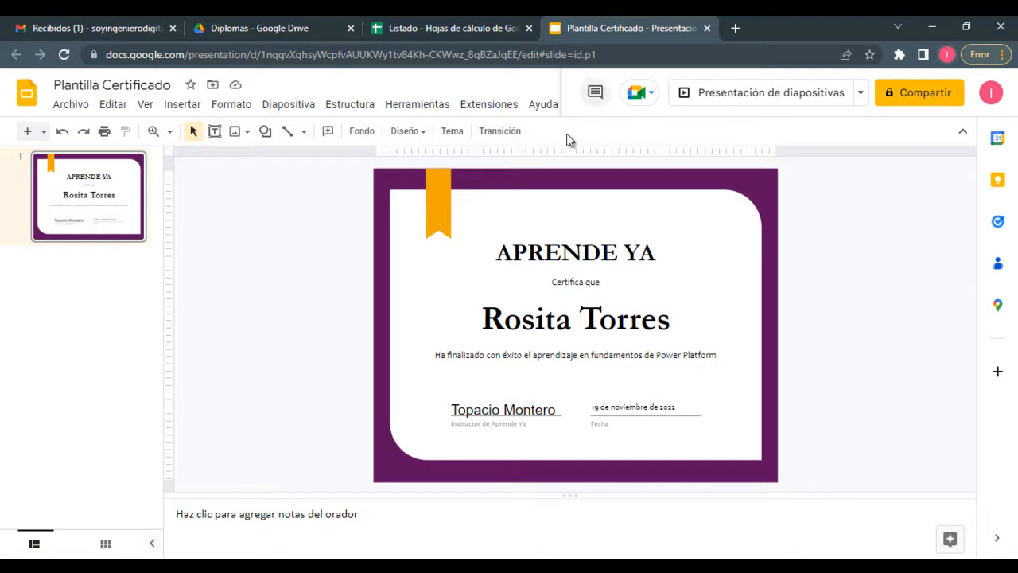
pyautogui.click(434, 24)
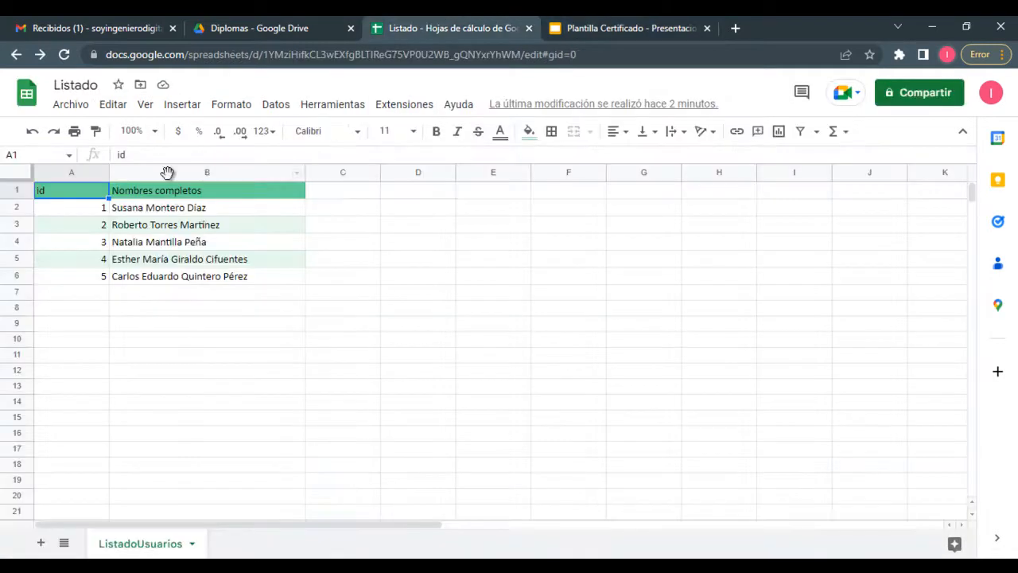
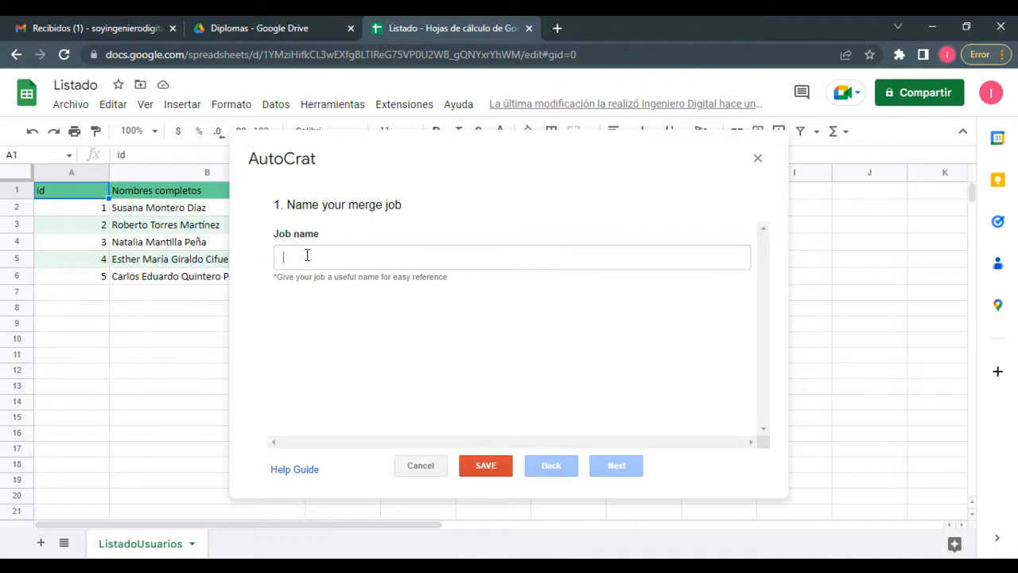
# Step: Name the merge job GenerarCertificados and choose the Plantilla Certificado presentation from Drive as its template
pyautogui.write('GenerarCertificados')
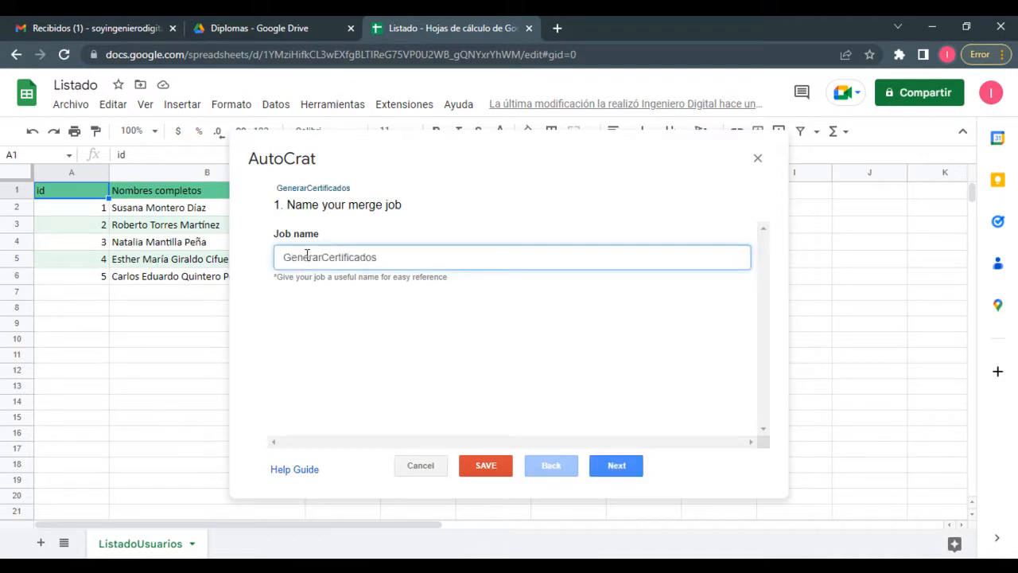
pyautogui.click(618, 464)
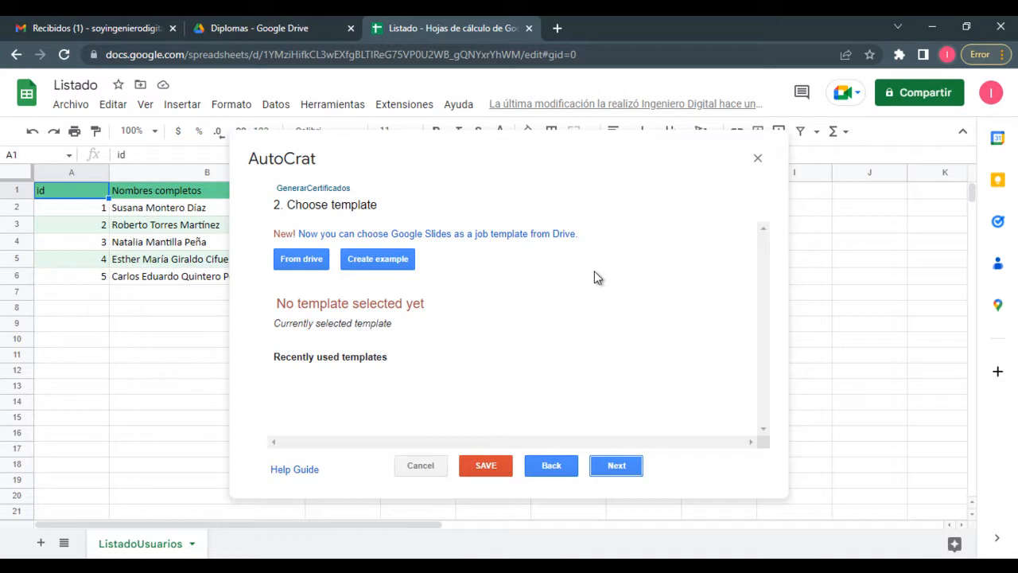
pyautogui.click(256, 26)
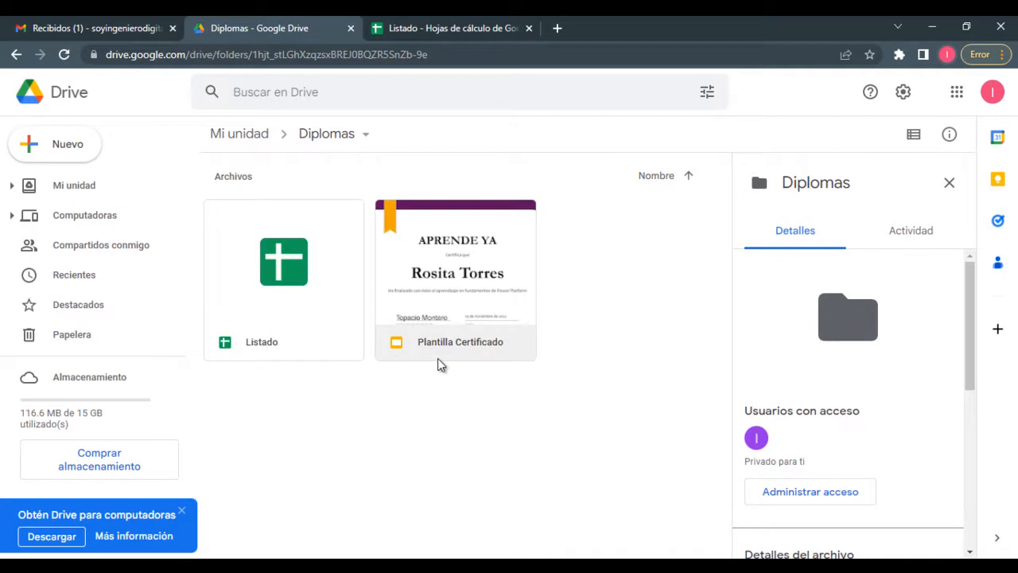
pyautogui.click(437, 23)
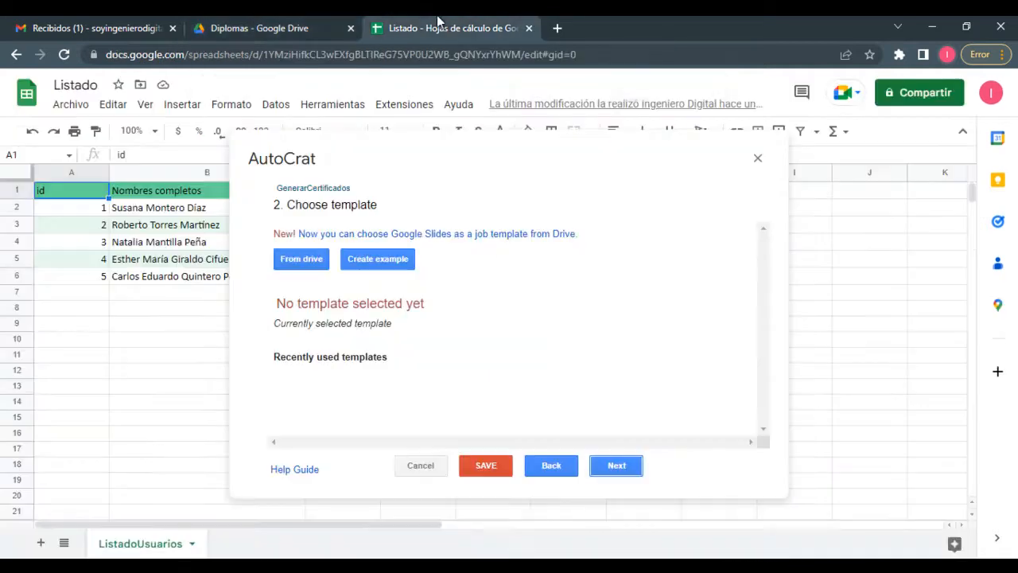
pyautogui.click(306, 259)
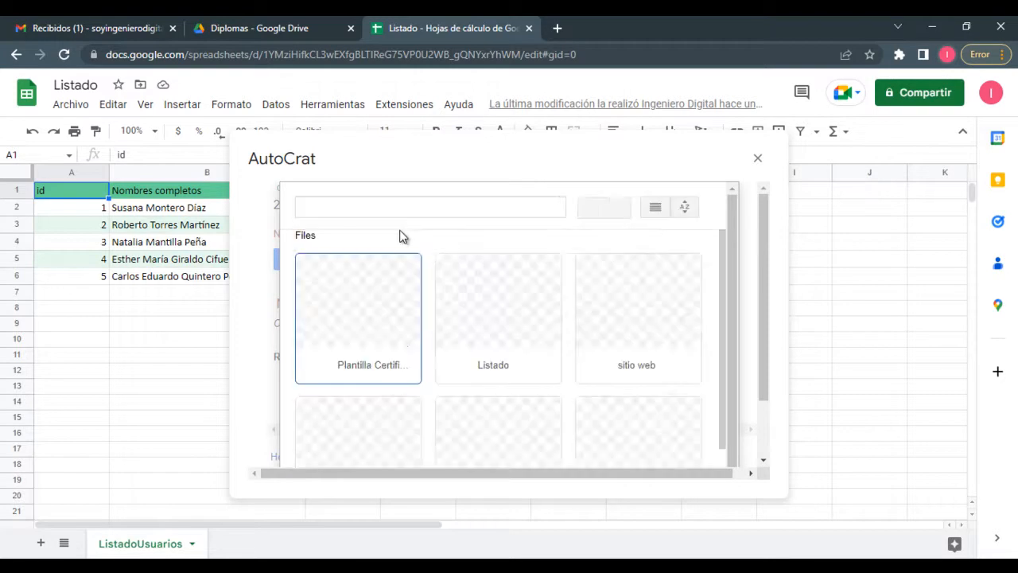
pyautogui.click(354, 297)
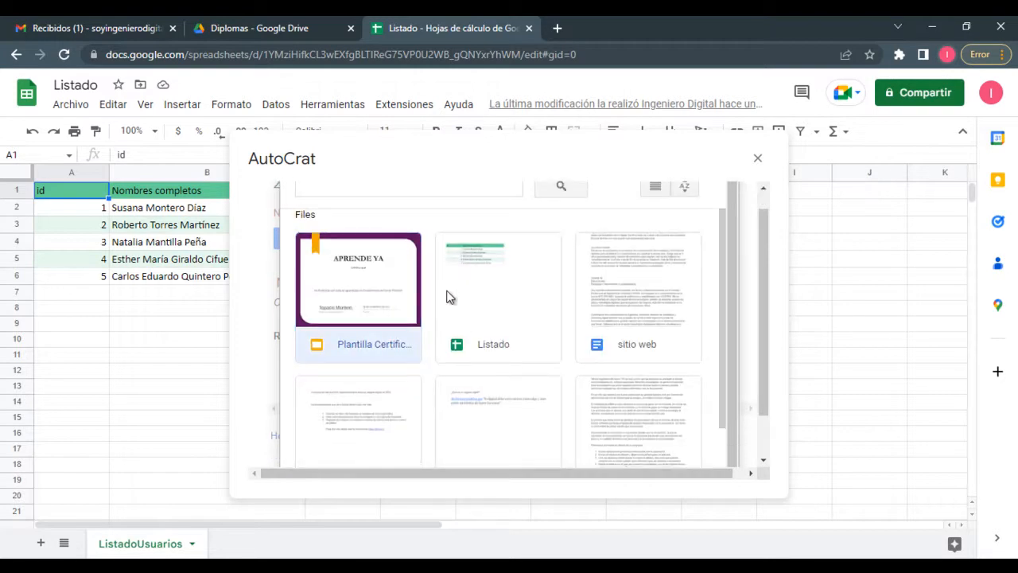
pyautogui.doubleClick(352, 294)
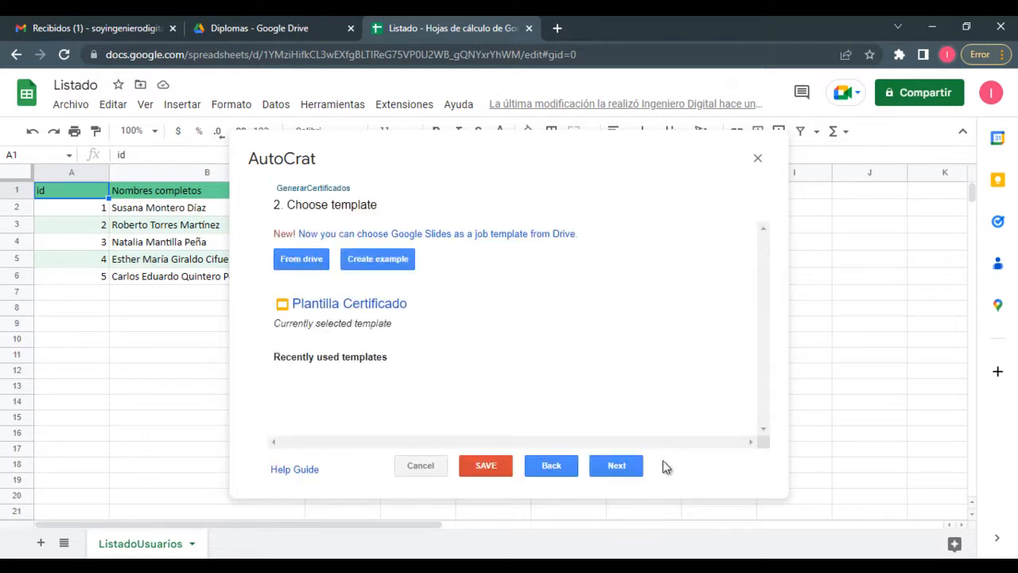
pyautogui.click(636, 467)
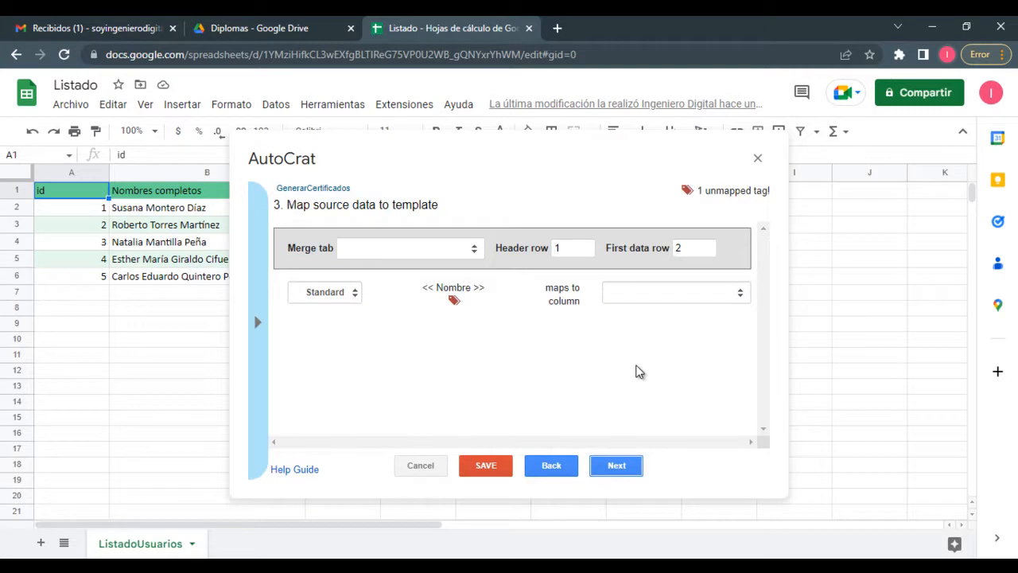
# Step: Open the Plantilla Certificado presentation from the Diplomas folder in Drive and return to the merge job in the Listado spreadsheet
pyautogui.click(271, 32)
pyautogui.doubleClick(472, 279)
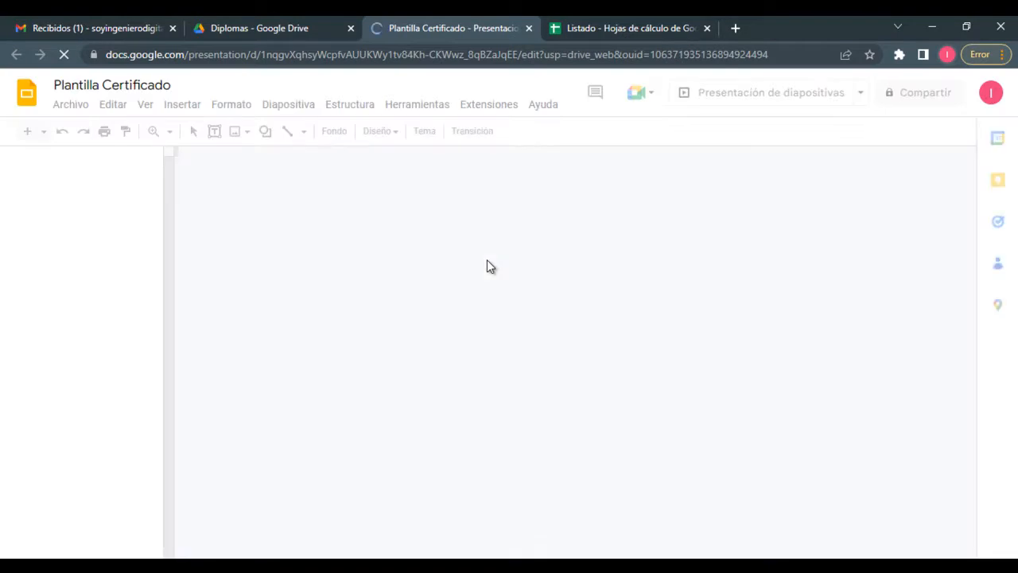
pyautogui.click(618, 32)
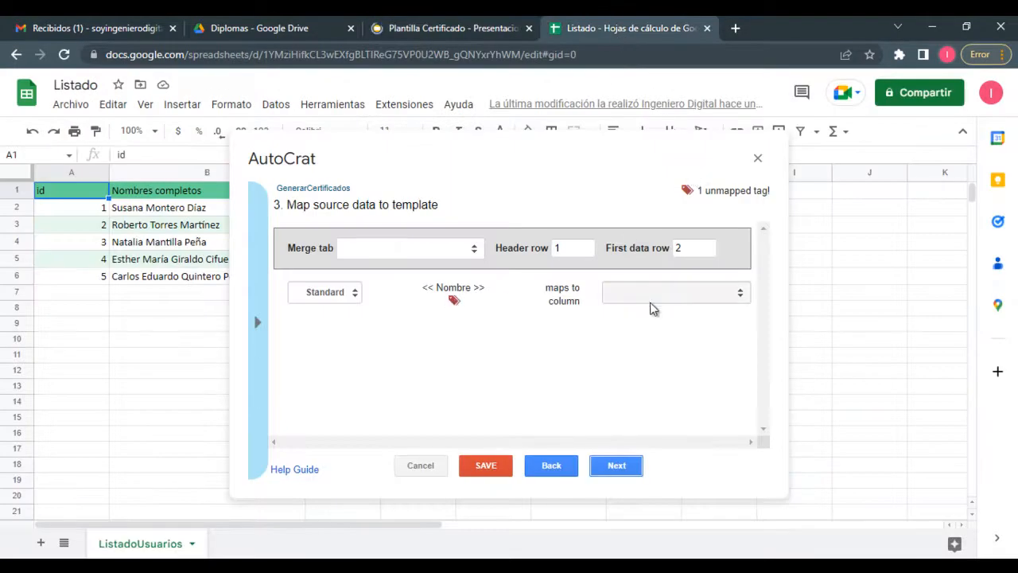
pyautogui.click(676, 302)
pyautogui.click(676, 295)
pyautogui.click(688, 295)
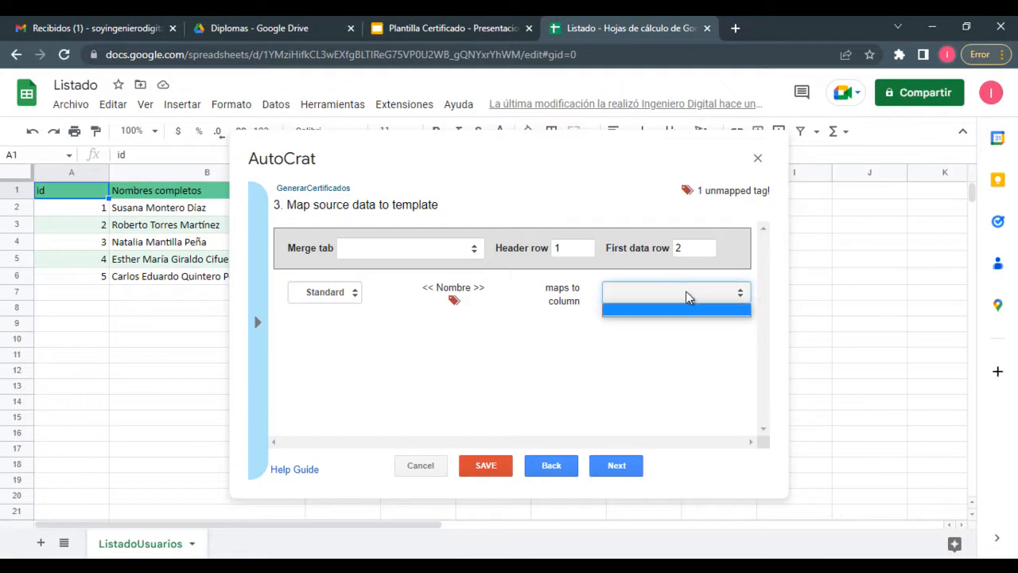
pyautogui.click(687, 296)
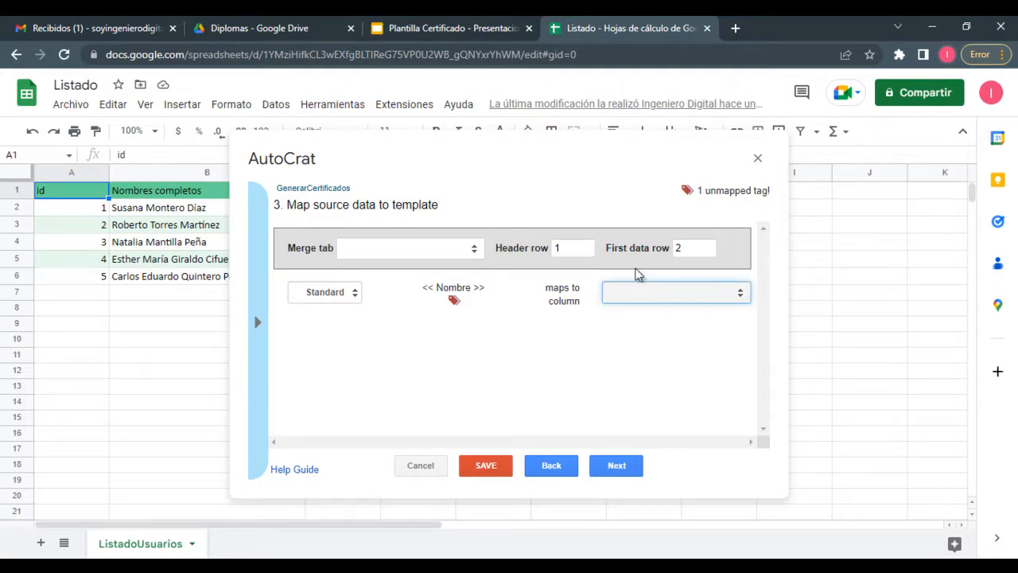
# Step: Set the merge tab to ListadoUsuarios, map the <<Nombre>> tag to the Nombres completos column, and continue to the file settings
pyautogui.click(469, 247)
pyautogui.click(526, 348)
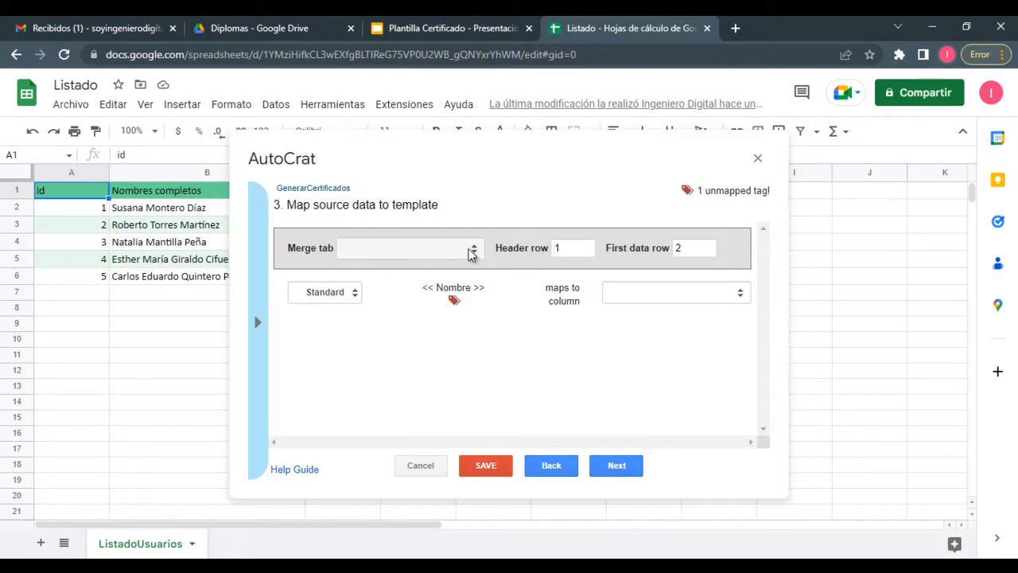
pyautogui.click(471, 251)
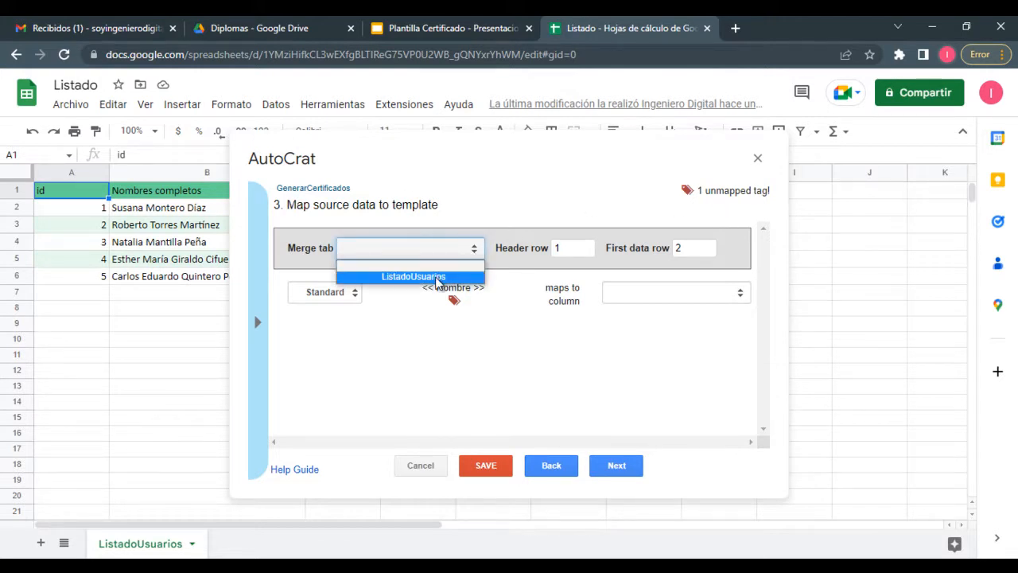
pyautogui.click(413, 276)
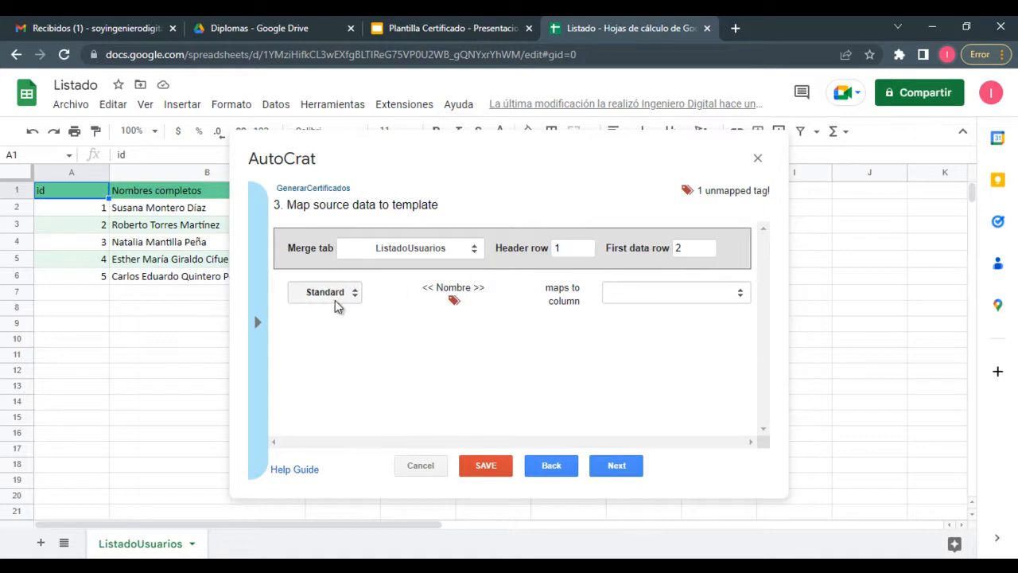
pyautogui.click(696, 298)
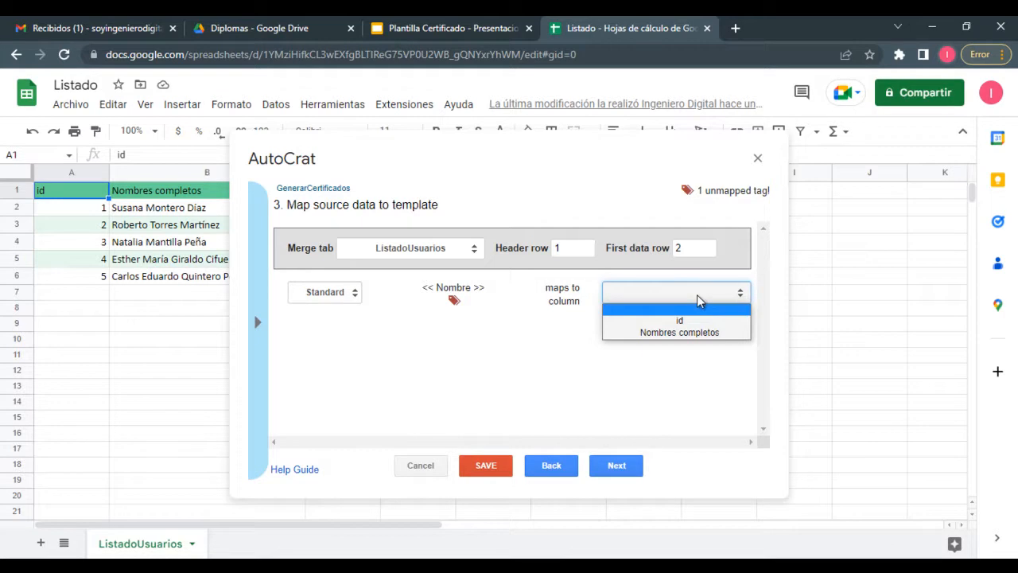
pyautogui.click(690, 334)
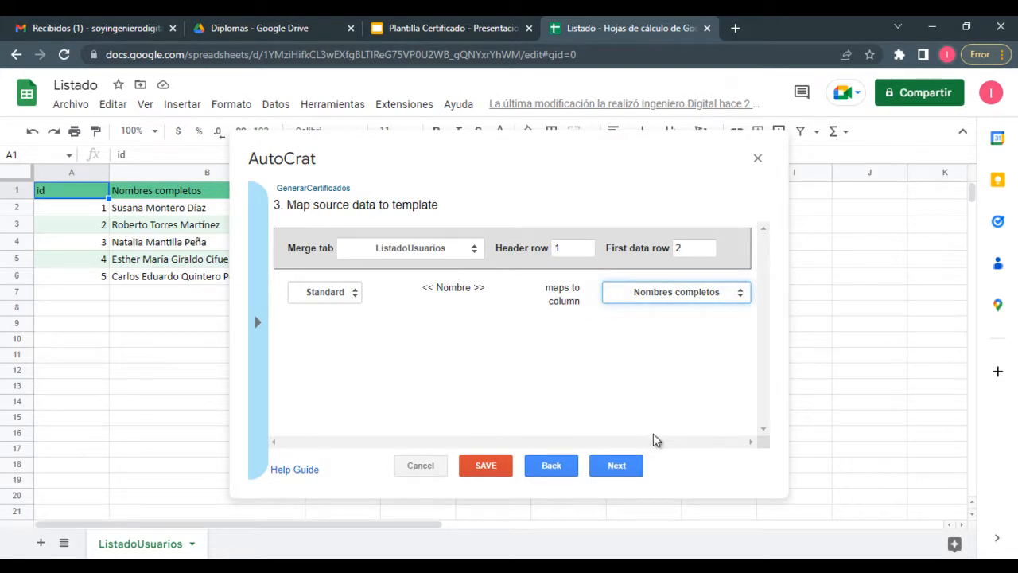
pyautogui.click(623, 470)
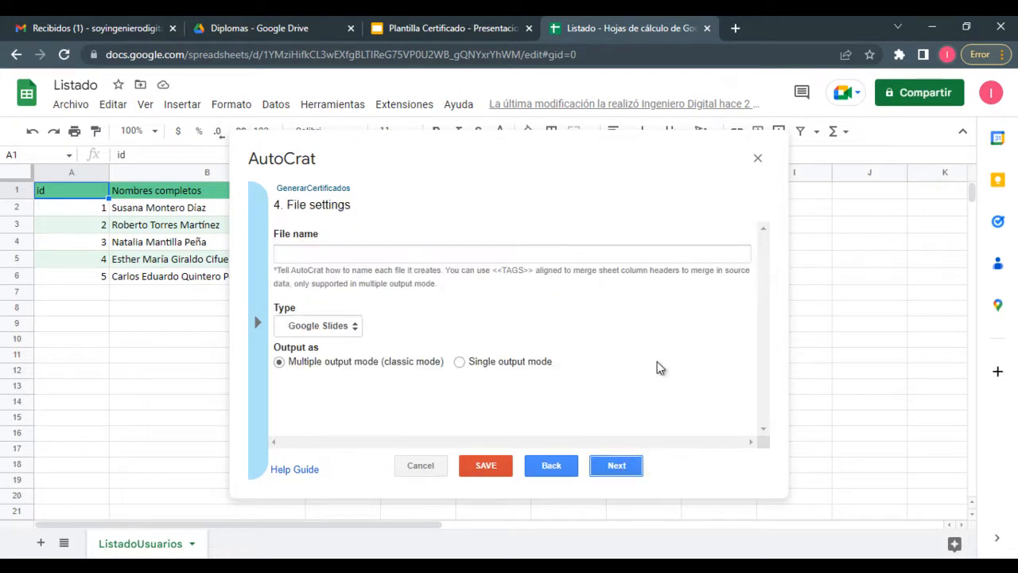
# Step: Return to the source data mapping, recheck that <<Nombre>> uses the Nombres completos column, and go back to the file settings
pyautogui.click(573, 471)
pyautogui.click(662, 293)
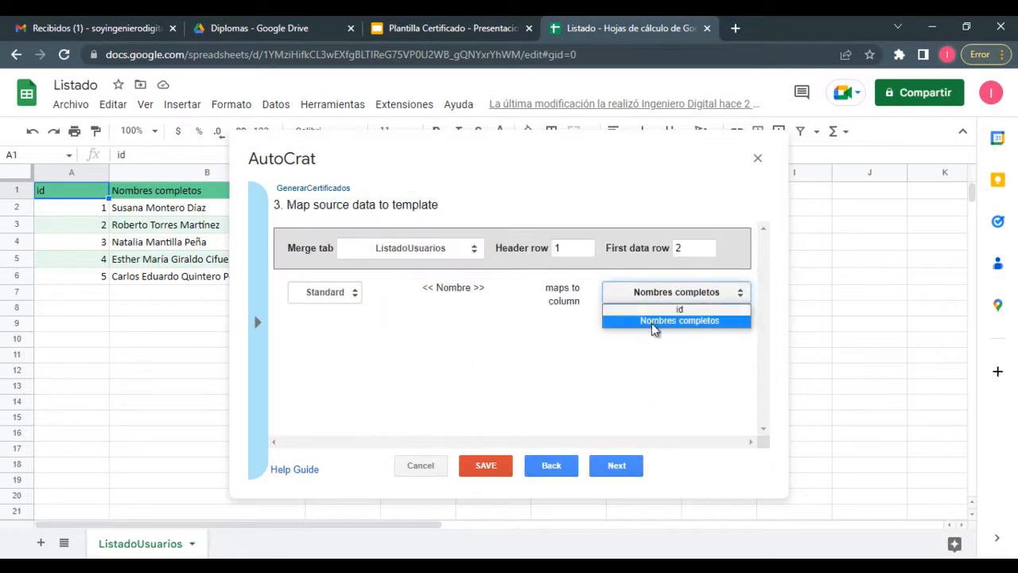
pyautogui.click(653, 320)
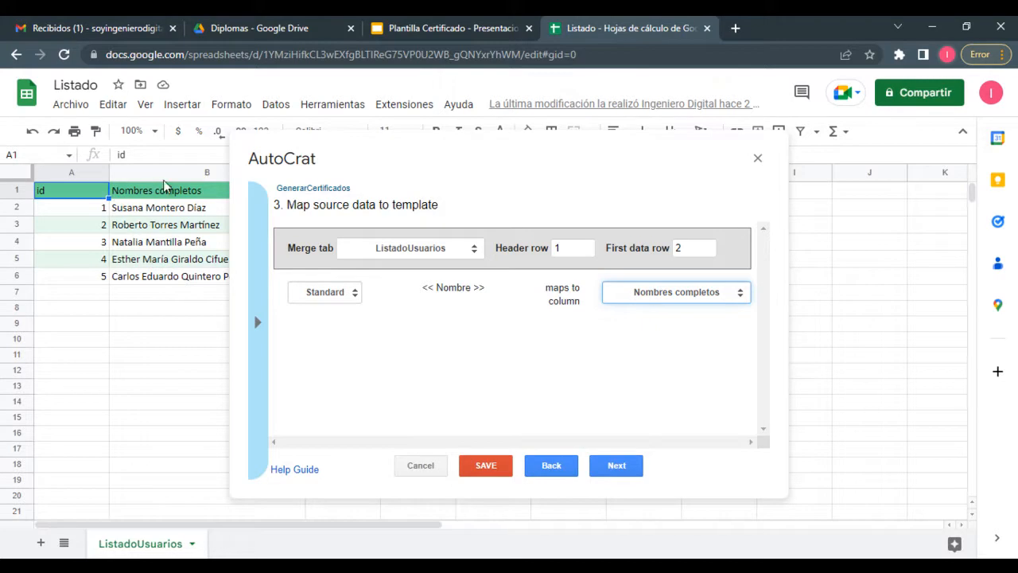
pyautogui.click(385, 139)
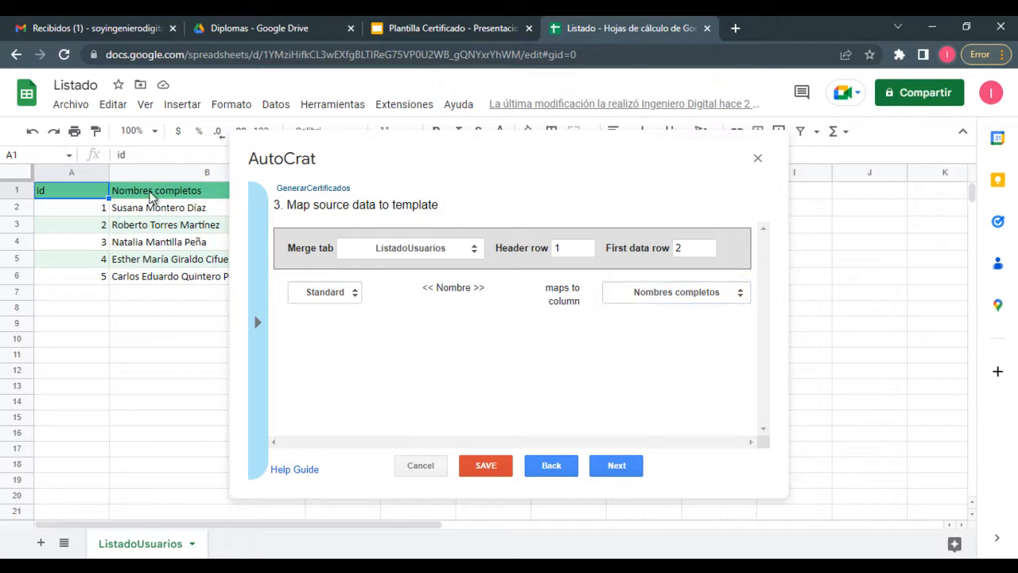
pyautogui.click(617, 467)
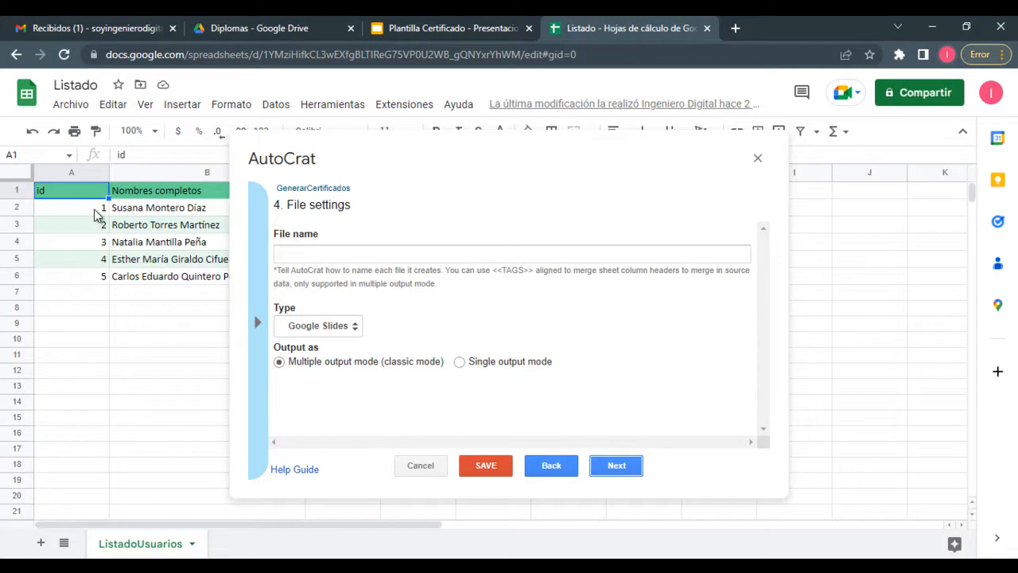
# Step: Name the output files <<id>>-<<Nombres completos>>, set their type to PDF, and continue to the destination folder
pyautogui.click(292, 255)
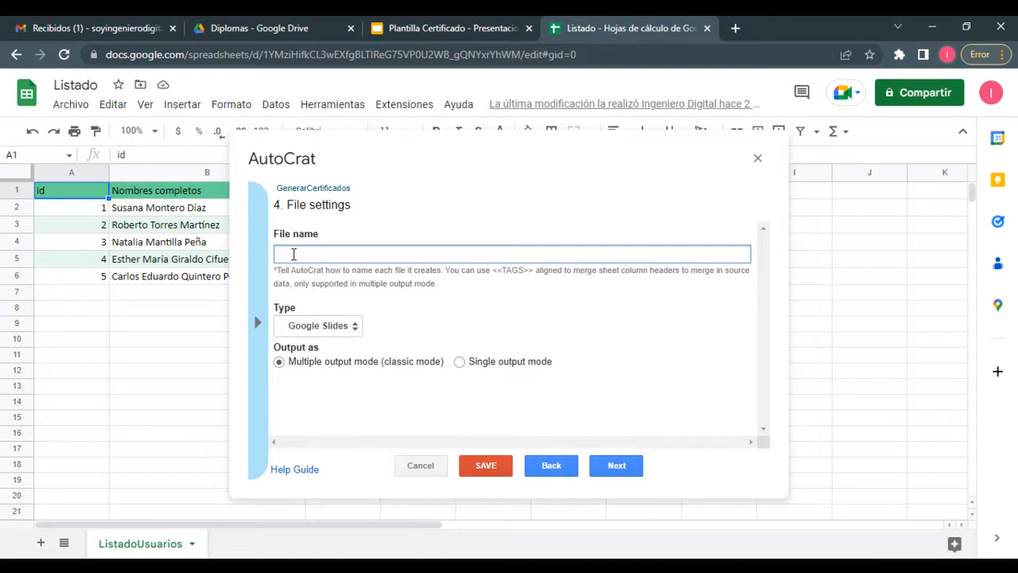
pyautogui.write('<<id>>')
pyautogui.write('<<Nombres com')
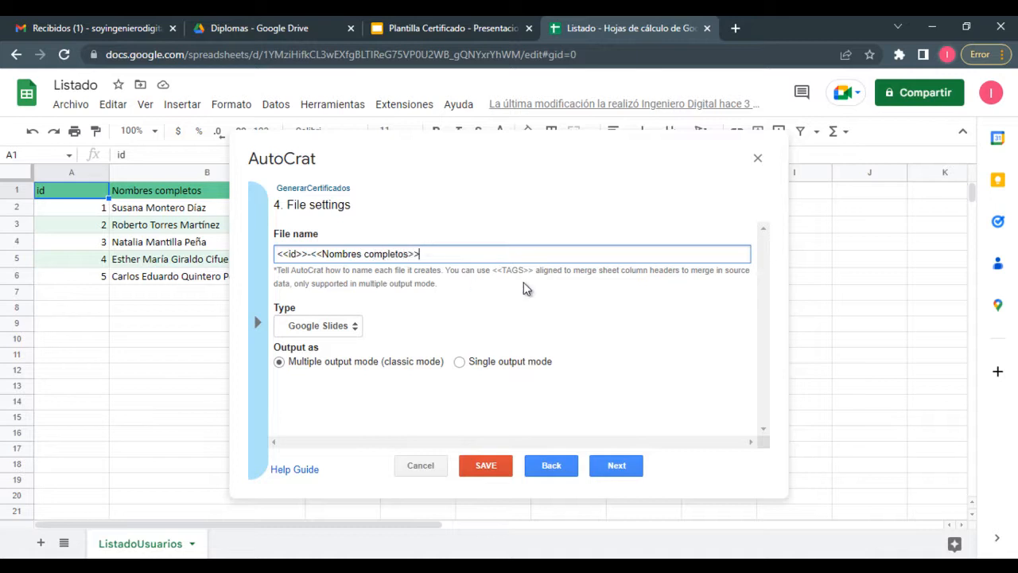
pyautogui.click(344, 327)
pyautogui.click(321, 353)
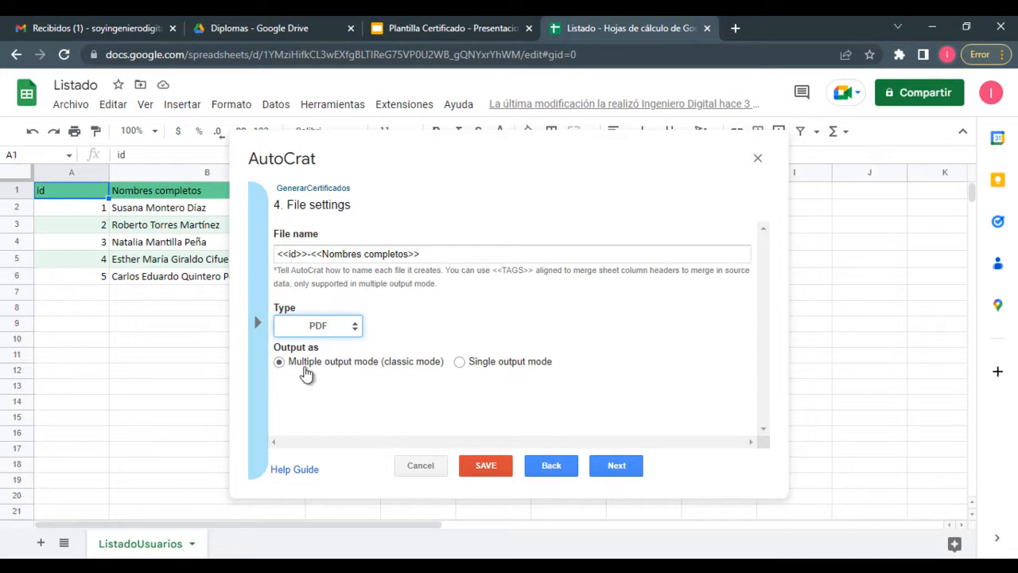
pyautogui.click(616, 462)
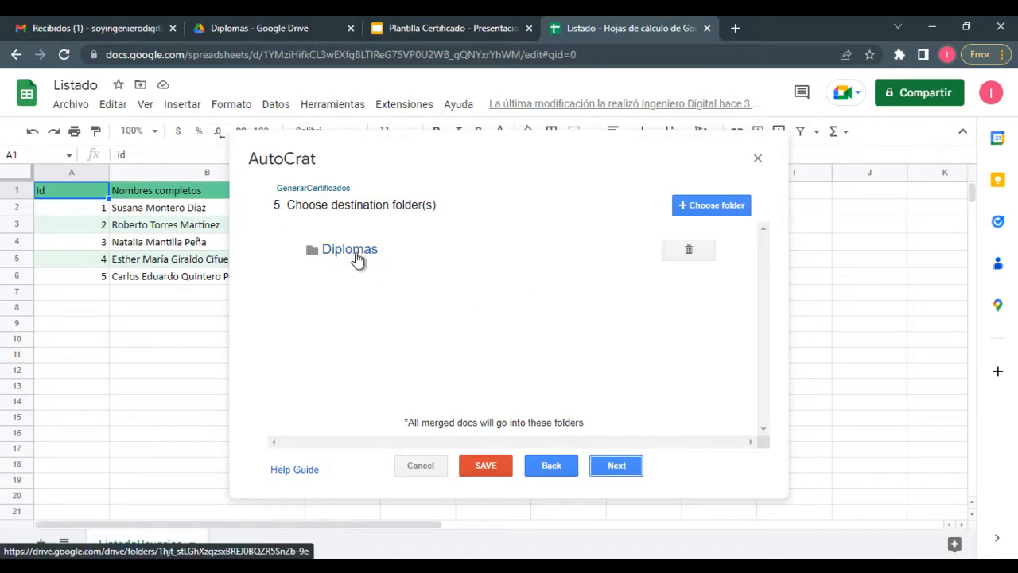
# Step: Check the contents of the Diplomas folder in Drive and return to the merge job in the Listado spreadsheet
pyautogui.click(247, 28)
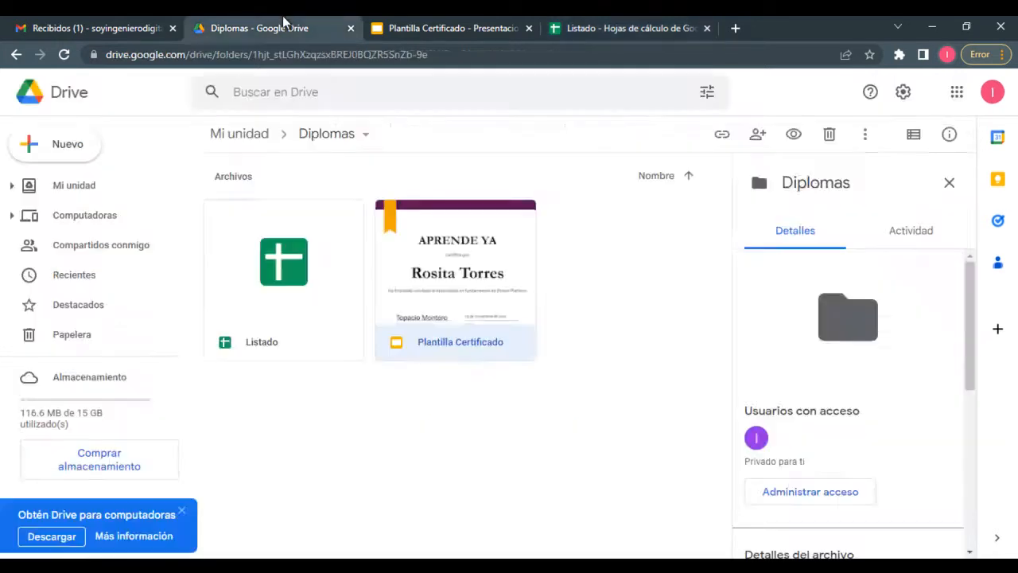
pyautogui.click(525, 23)
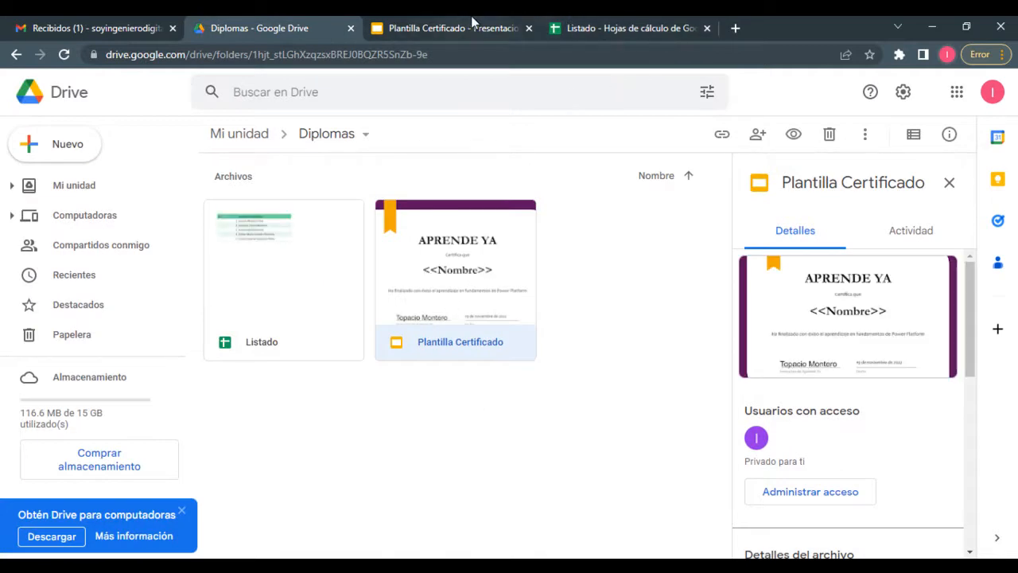
pyautogui.click(566, 30)
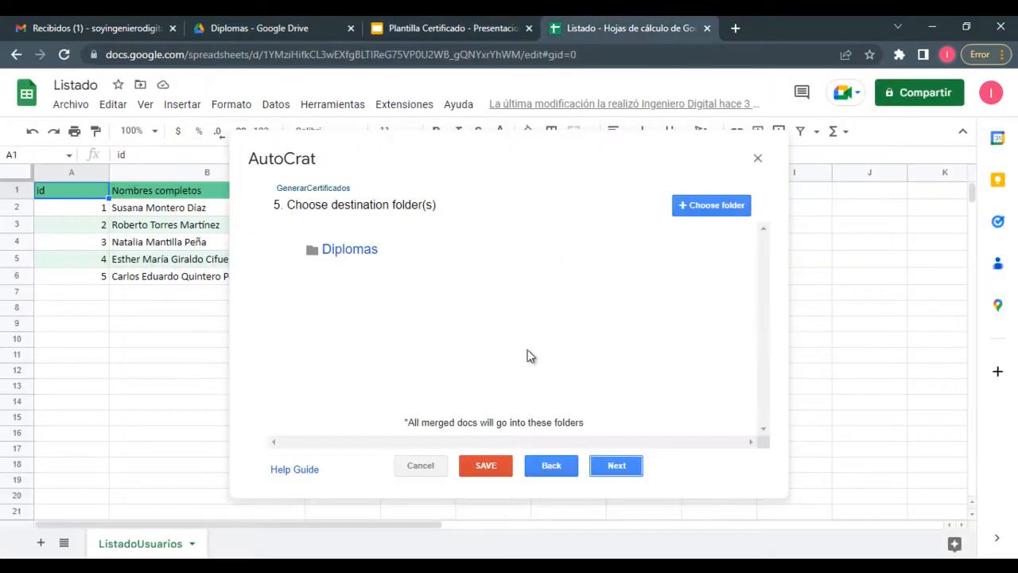
# Step: Keep Diplomas as the destination, skip the optional folder reference and merge condition, and save the job without sharing the documents
pyautogui.click(608, 467)
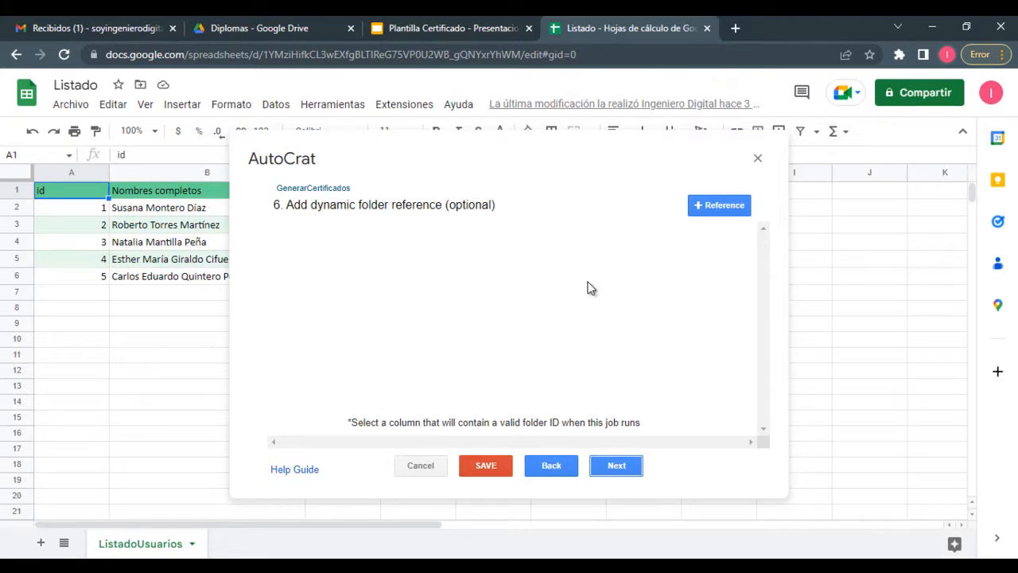
pyautogui.click(610, 470)
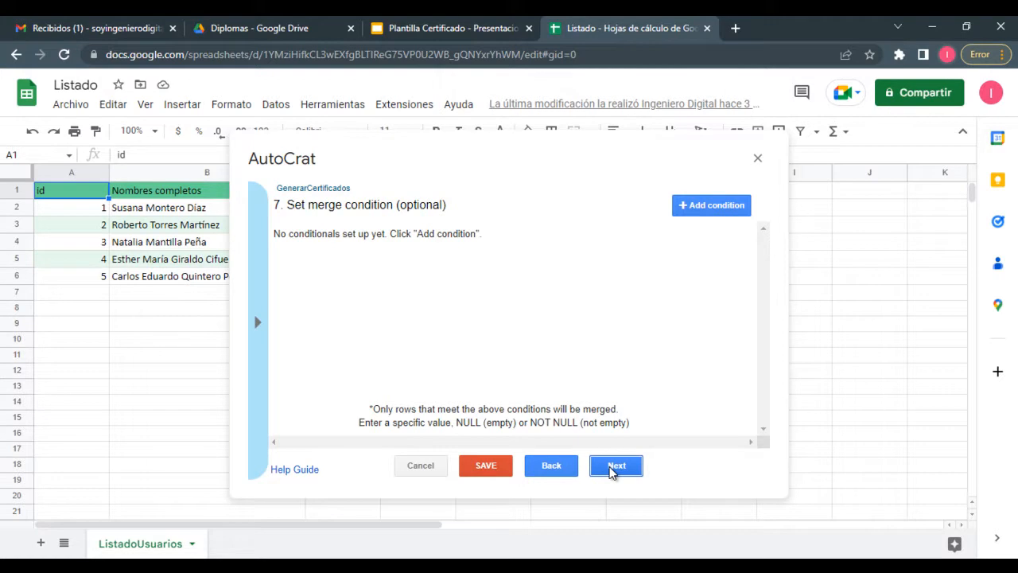
pyautogui.click(612, 470)
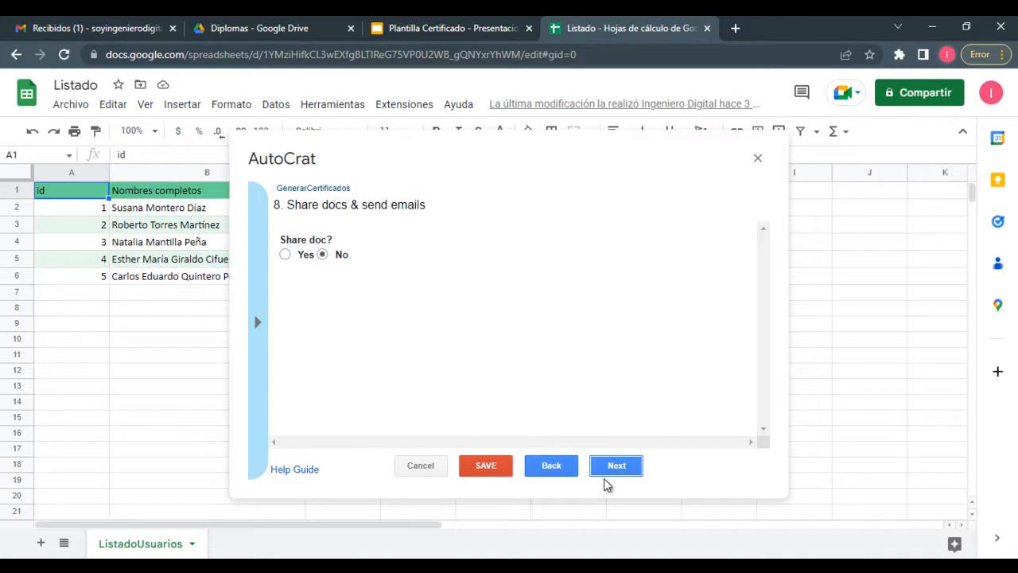
pyautogui.click(504, 472)
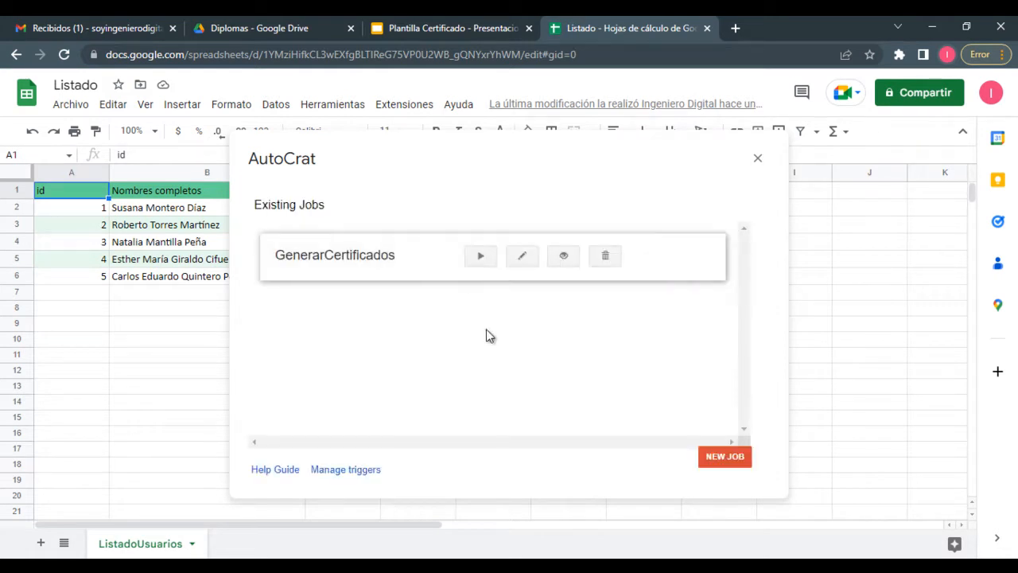
# Step: Run the GenerarCertificados merge job, reload the Diplomas folder in Drive while it runs, and return to the Listado spreadsheet
pyautogui.click(478, 263)
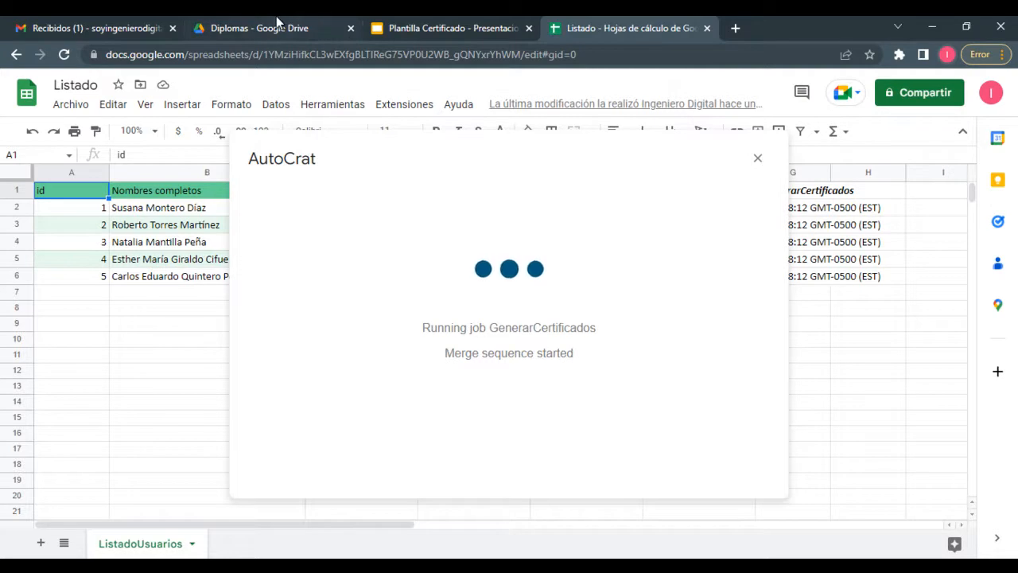
pyautogui.click(334, 30)
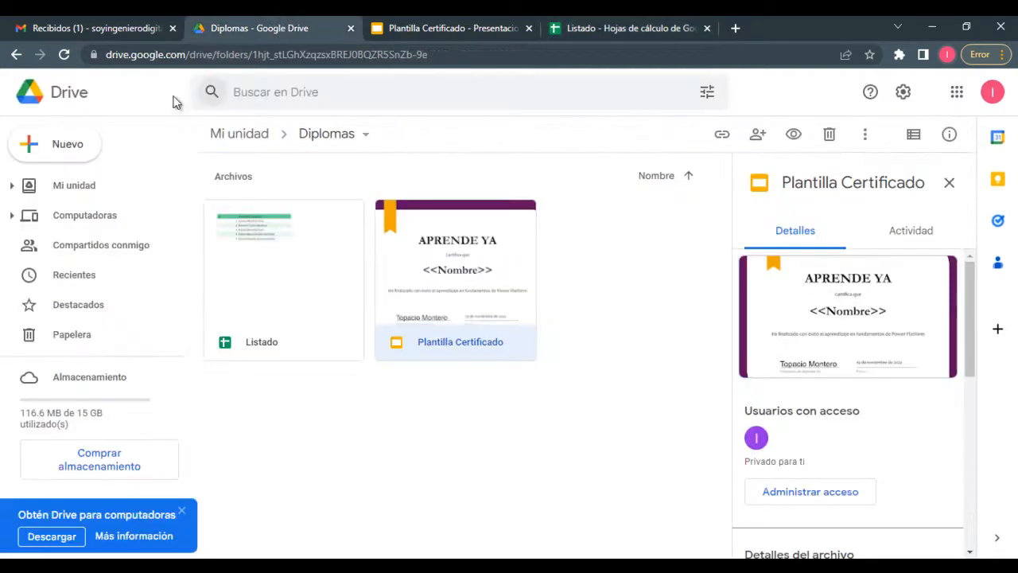
pyautogui.click(64, 54)
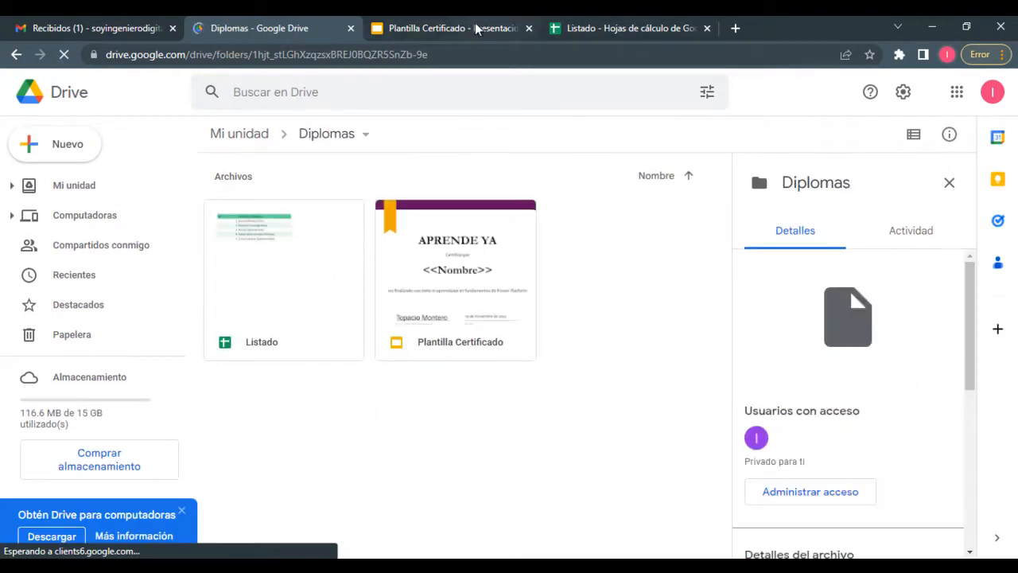
pyautogui.click(612, 26)
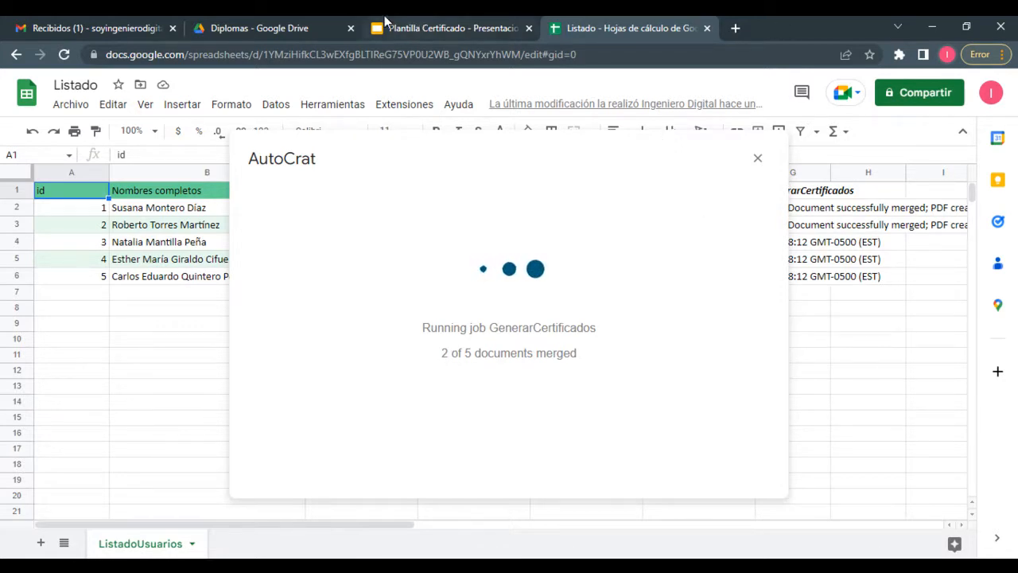
# Step: Reload the Diplomas folder in Drive again, review the generated PDF certificates, and return to the Listado spreadsheet
pyautogui.click(276, 26)
pyautogui.click(64, 54)
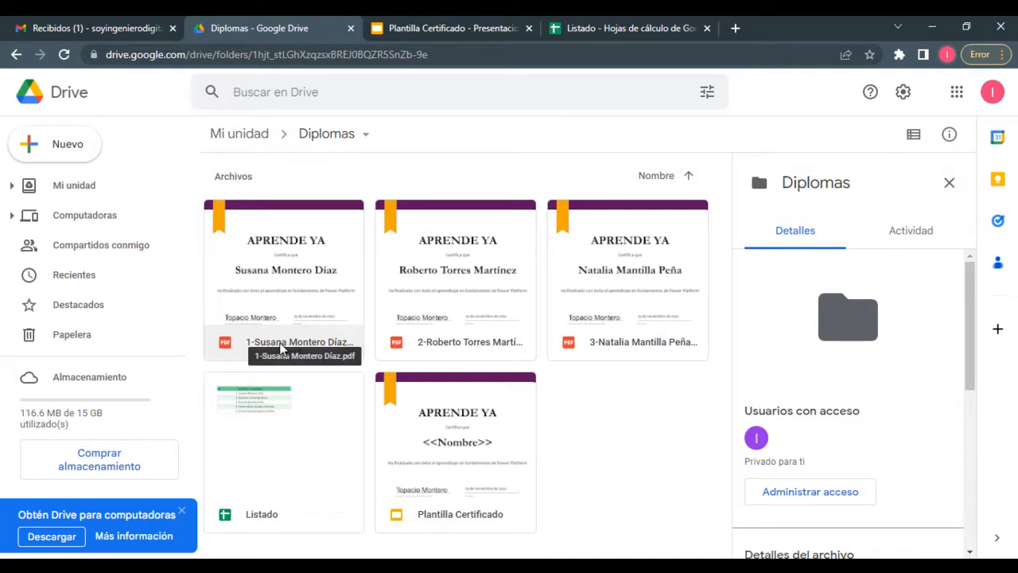
pyautogui.click(632, 28)
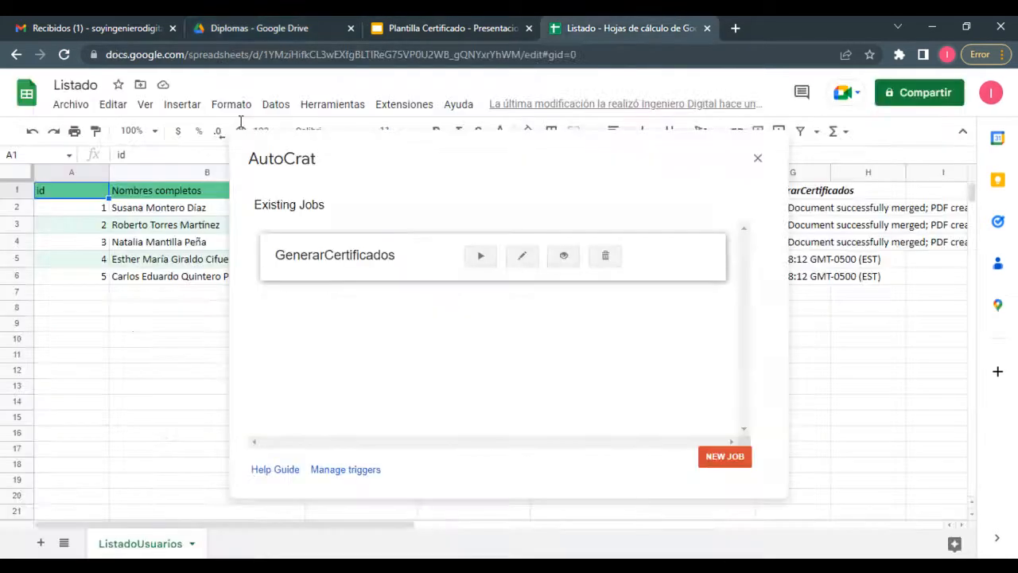
# Step: Close the AutoCrat dialog and examine the merged document ID, URL, link and status columns added to the list
pyautogui.click(156, 210)
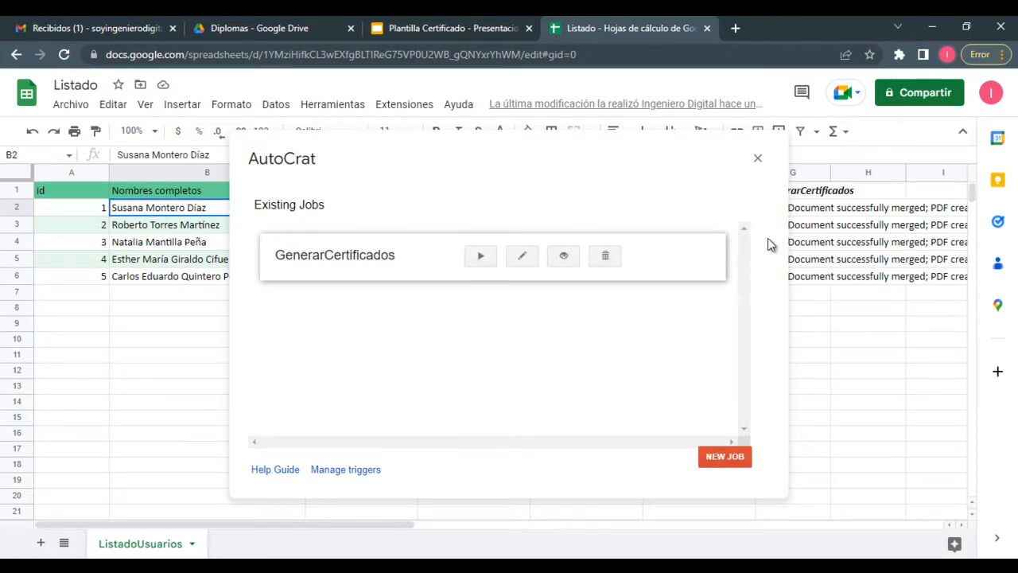
pyautogui.click(757, 159)
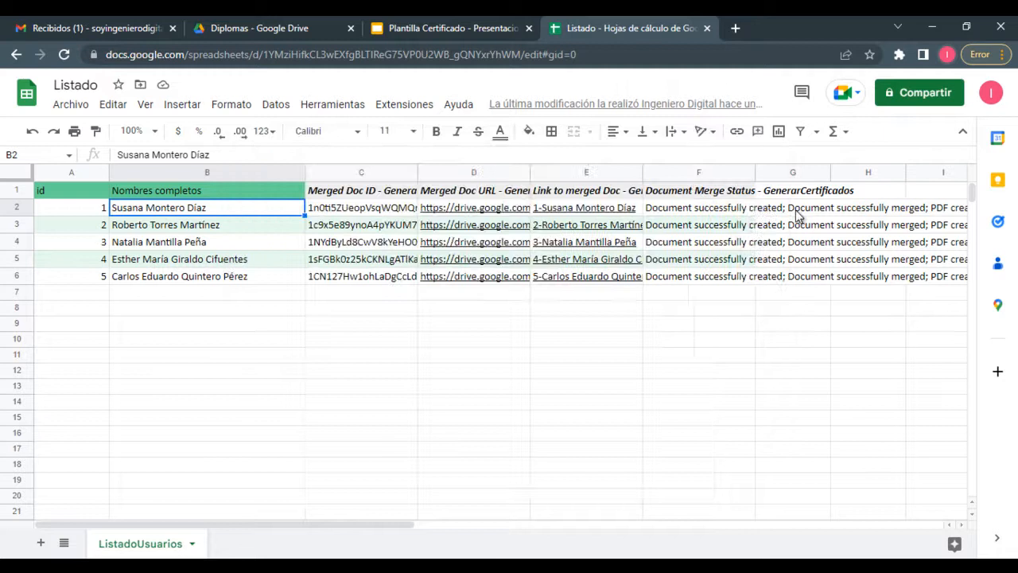
pyautogui.click(331, 172)
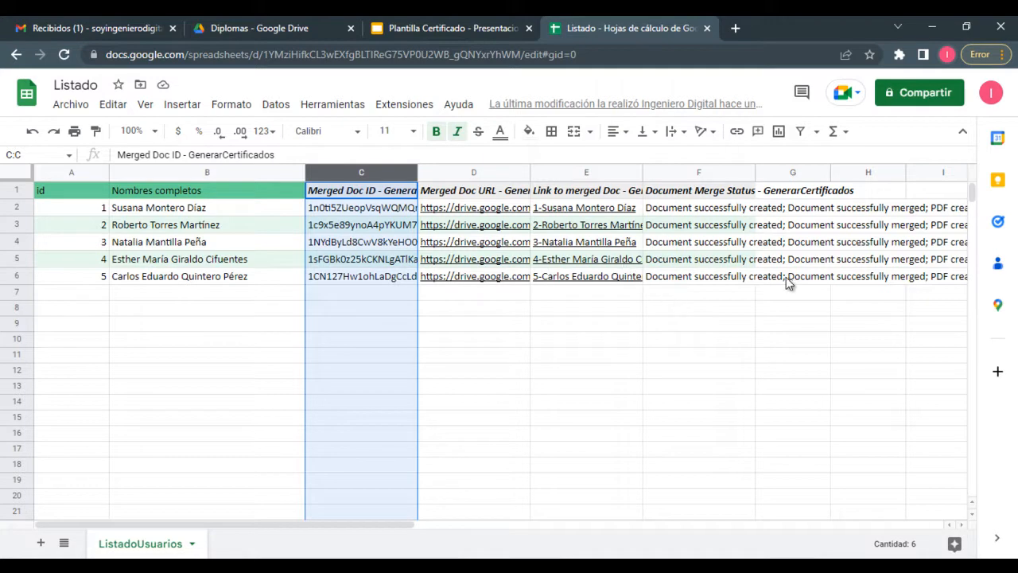
pyautogui.click(589, 423)
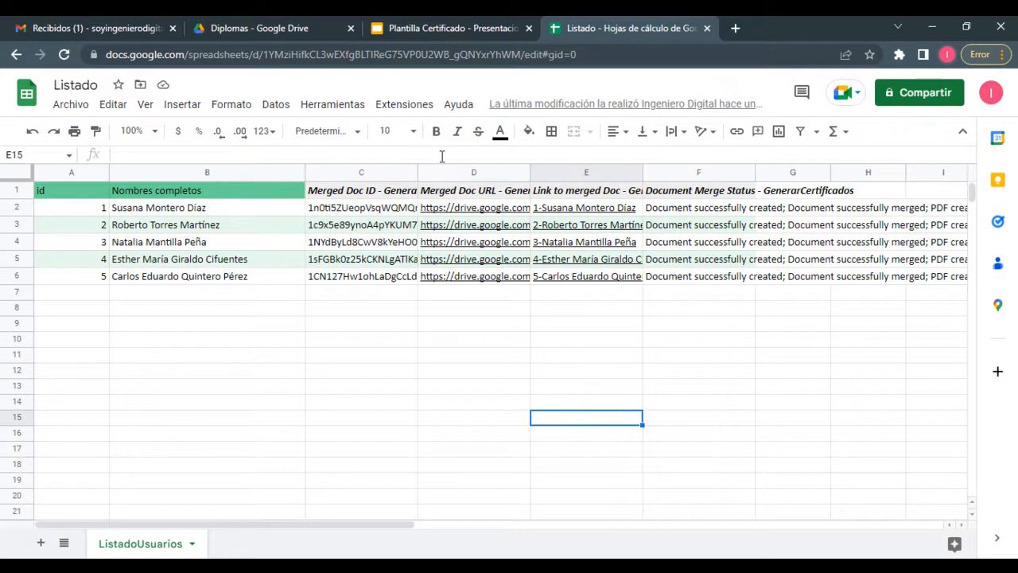
# Step: Reopen Autocrat in the Listado spreadsheet, review its existing jobs, and close the dialog
pyautogui.click(404, 105)
pyautogui.moveTo(519, 266)
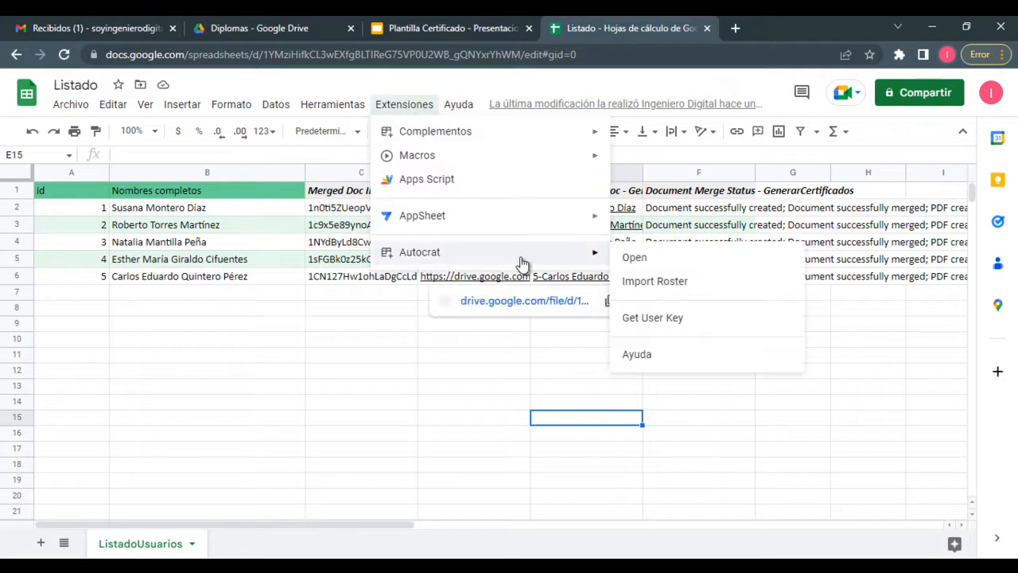
pyautogui.click(648, 259)
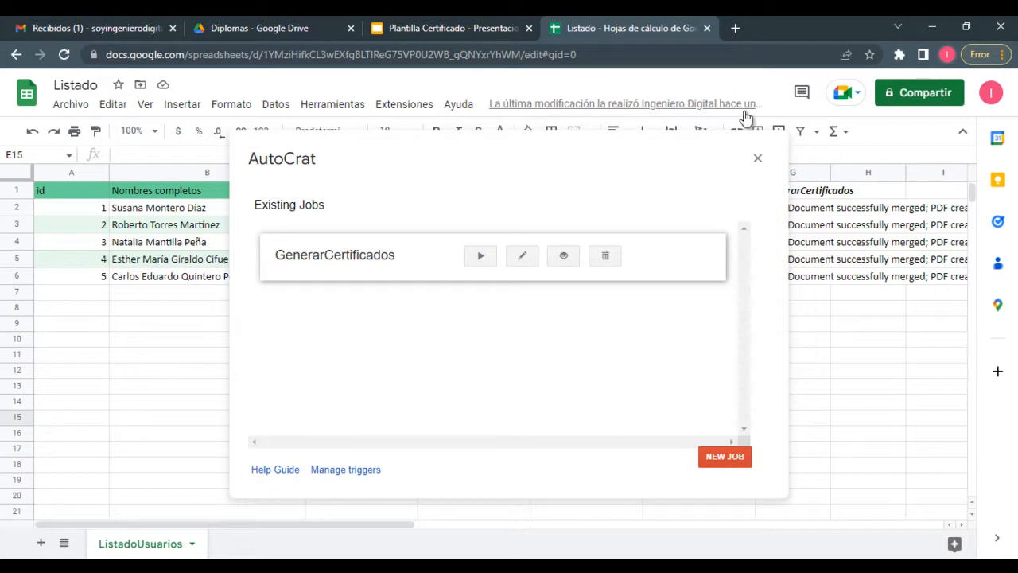
pyautogui.click(758, 159)
# Step: Open the first participant's PDF certificate from the Diplomas folder in Drive to inspect it
pyautogui.click(307, 28)
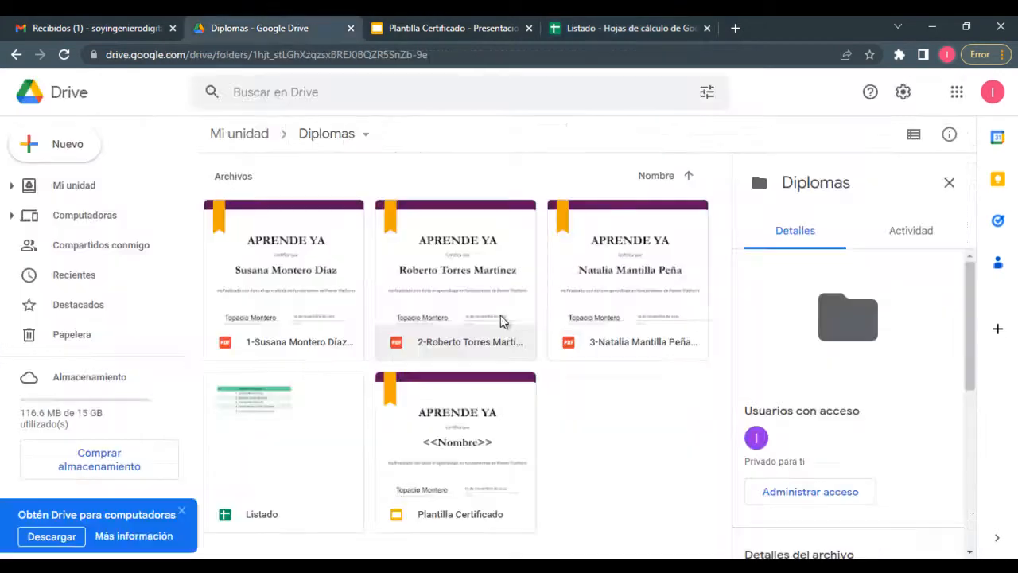
pyautogui.doubleClick(302, 253)
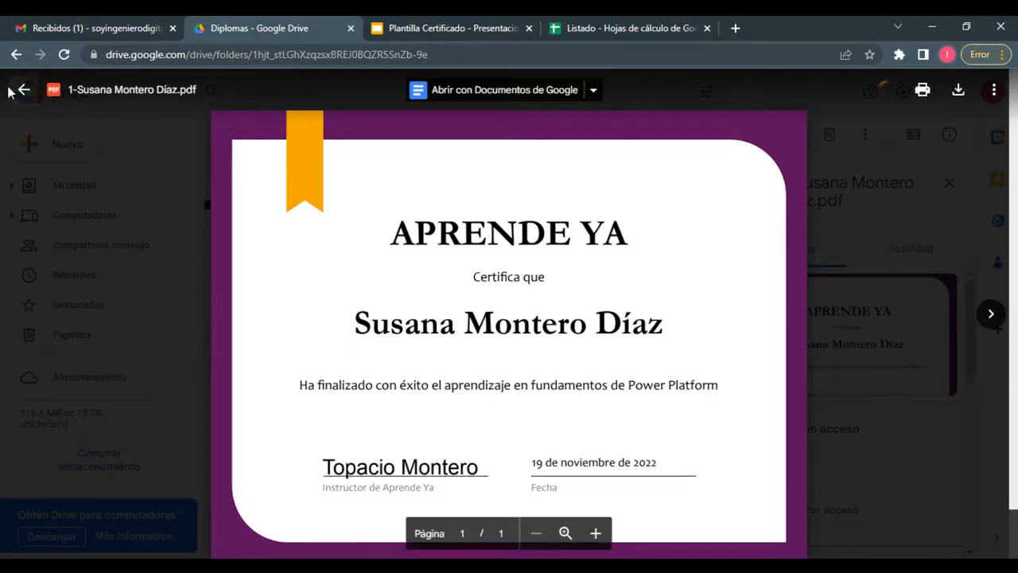
# Step: Close the first participant's certificate, inspect the second participant's PDF certificate, and return to the Diplomas folder
pyautogui.press('Escape')
pyautogui.doubleClick(493, 255)
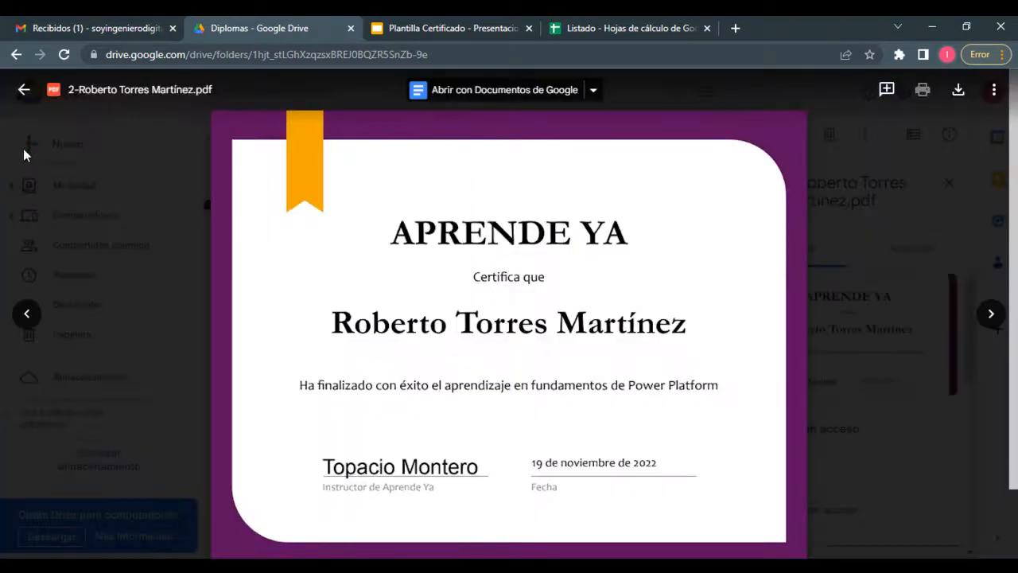
pyautogui.click(22, 94)
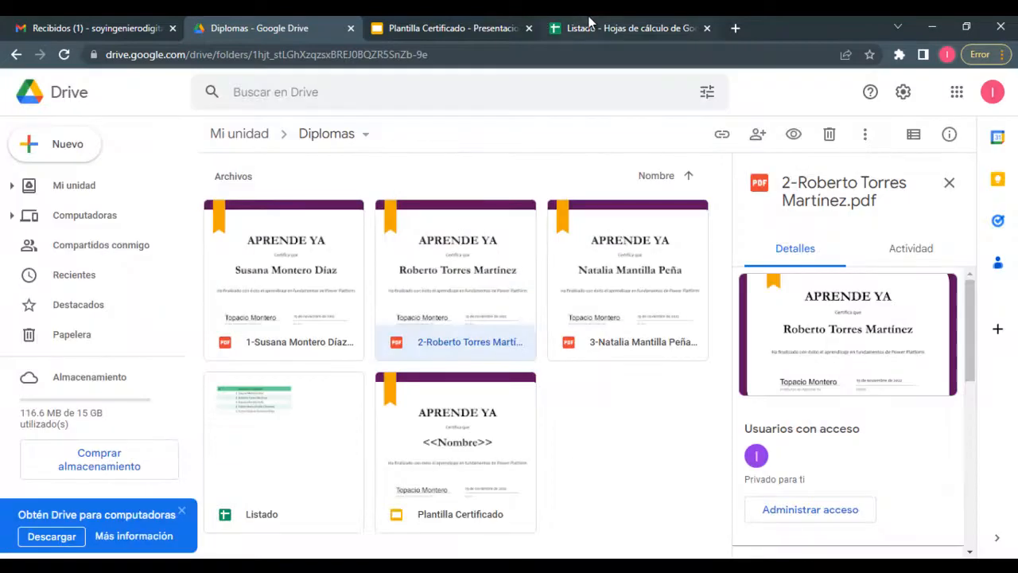
# Step: Review the <<Nombre>> placeholder in the Plantilla Certificado presentation and compare it with the participant list in the Listado spreadsheet
pyautogui.click(449, 28)
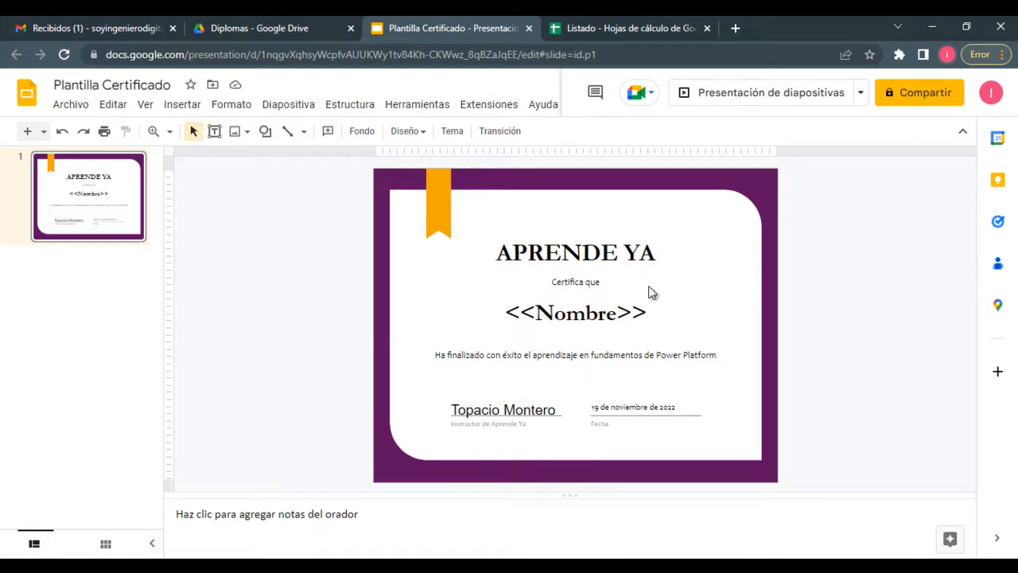
pyautogui.click(640, 312)
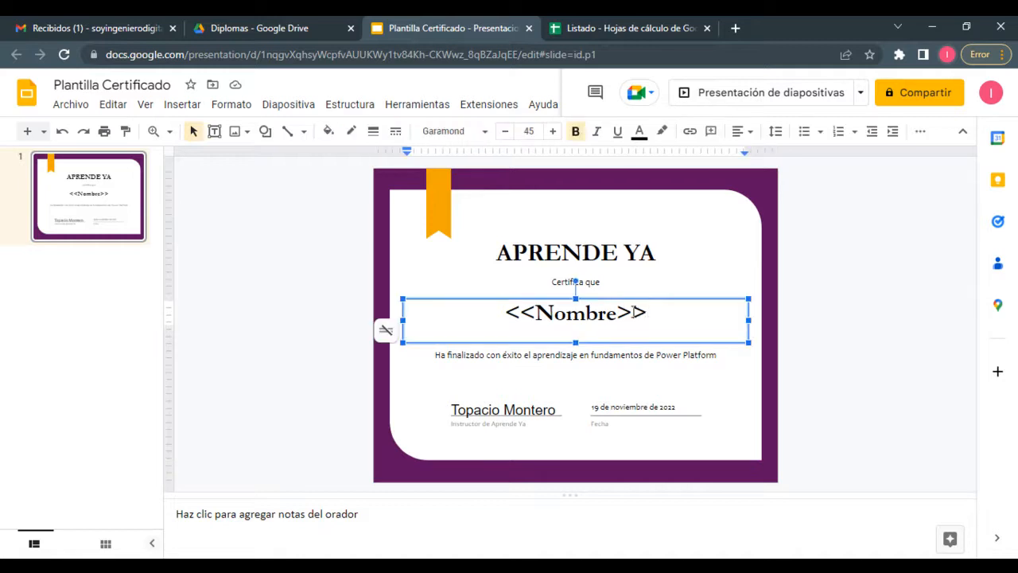
pyautogui.click(616, 26)
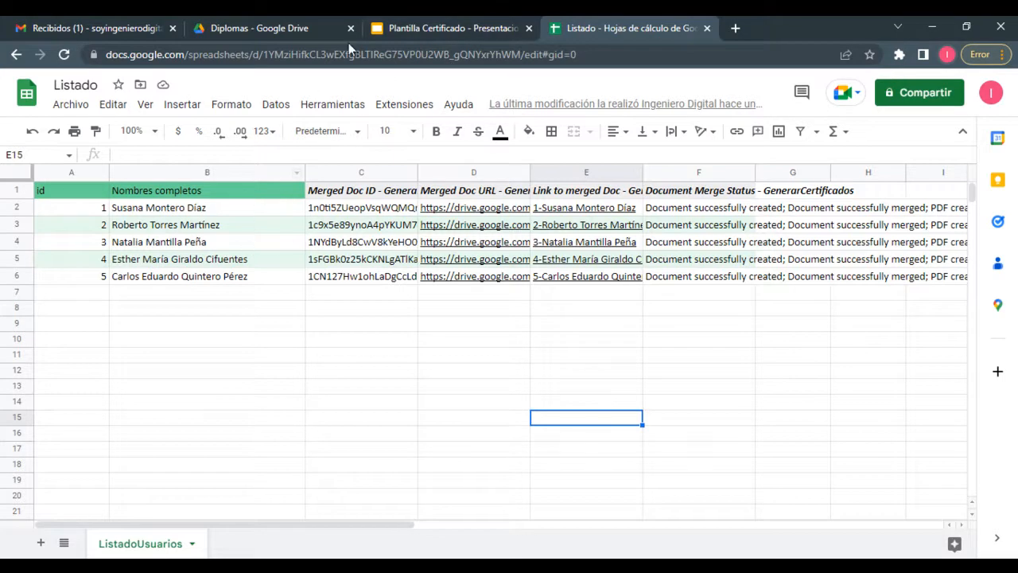
pyautogui.click(432, 25)
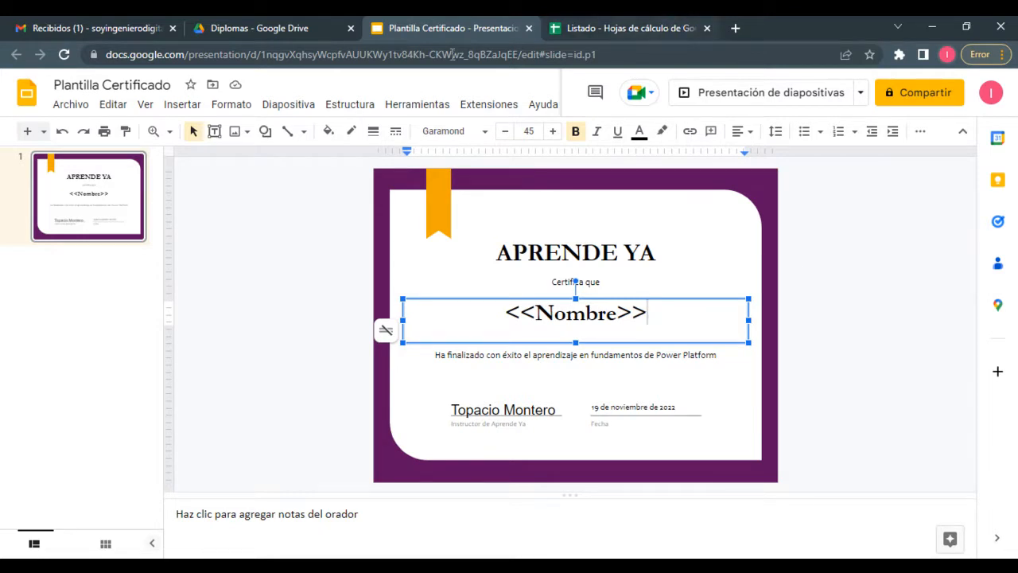
# Step: Return to the Diplomas folder in Drive, clear the file selection, and reload the folder to check for remaining certificates
pyautogui.click(270, 27)
pyautogui.click(663, 467)
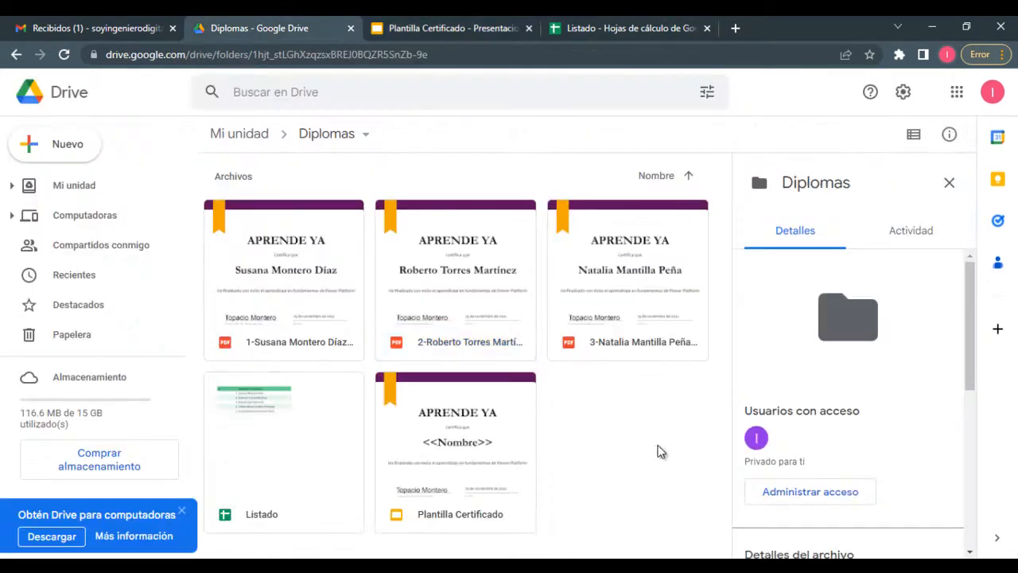
pyautogui.click(64, 55)
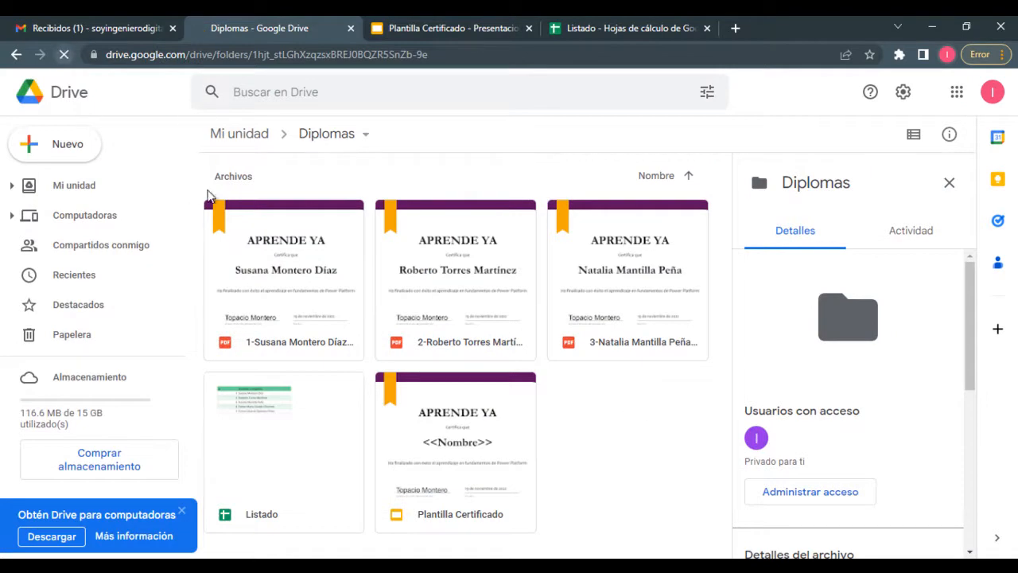